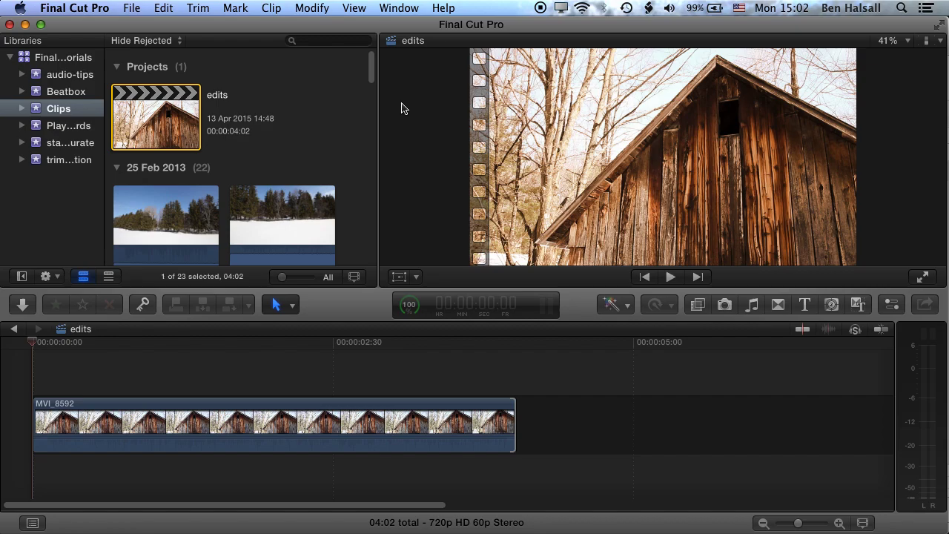
# Step: Copy the Ariel cast list of actors and characters in A1:B22 of the Google Sheets spreadsheet
pyautogui.press('super+Tab')
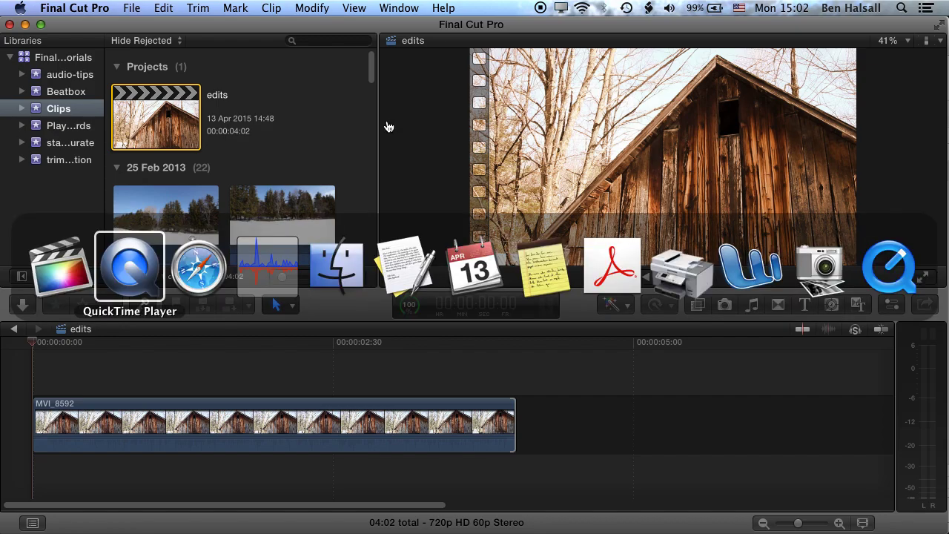
pyautogui.press('super+Tab')
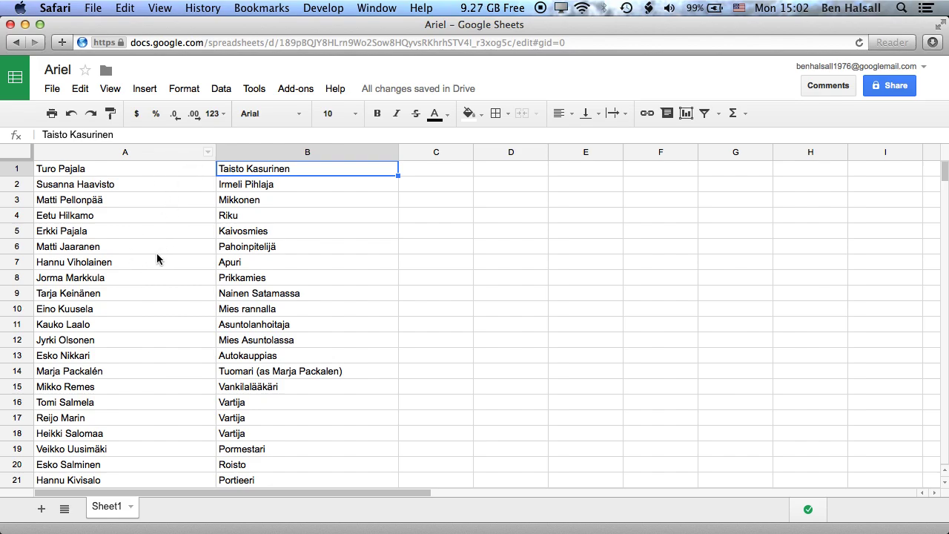
pyautogui.click(137, 170)
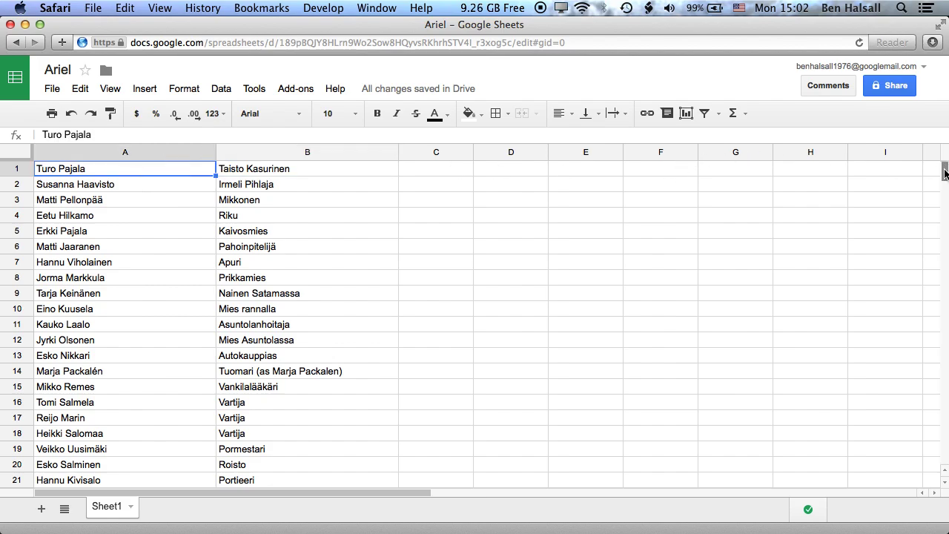
pyautogui.scroll(-3, 945, 174)
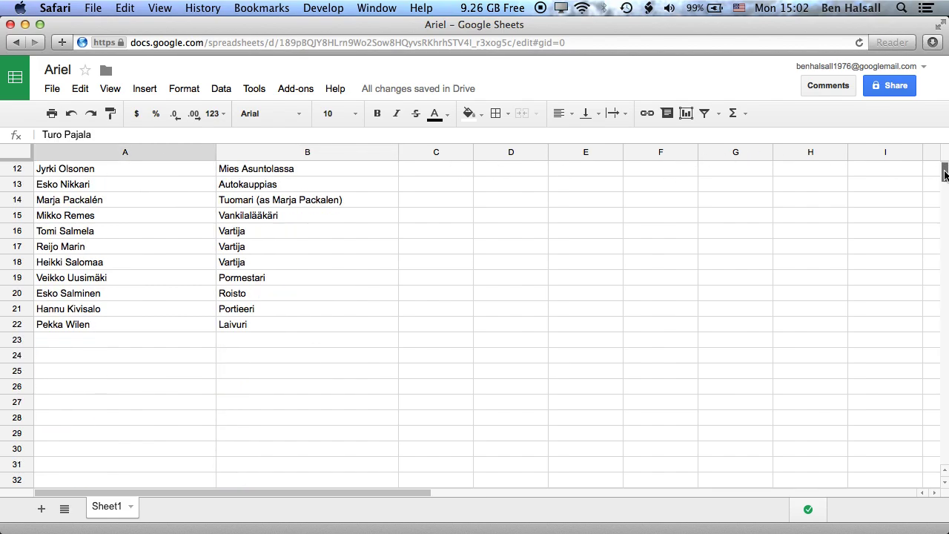
pyautogui.keyDown('shift'); pyautogui.click(297, 325); pyautogui.keyUp('shift')
pyautogui.press('super+c')
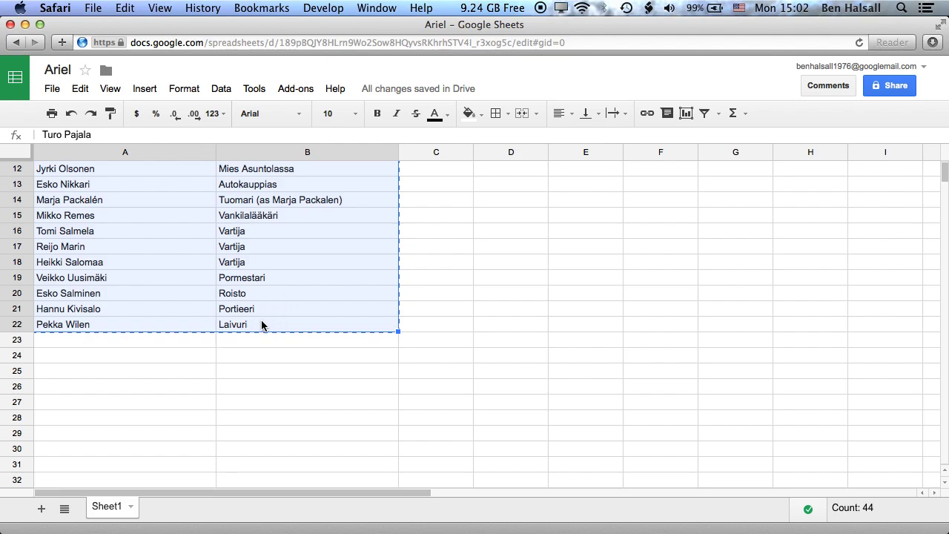
pyautogui.press('super+Tab')
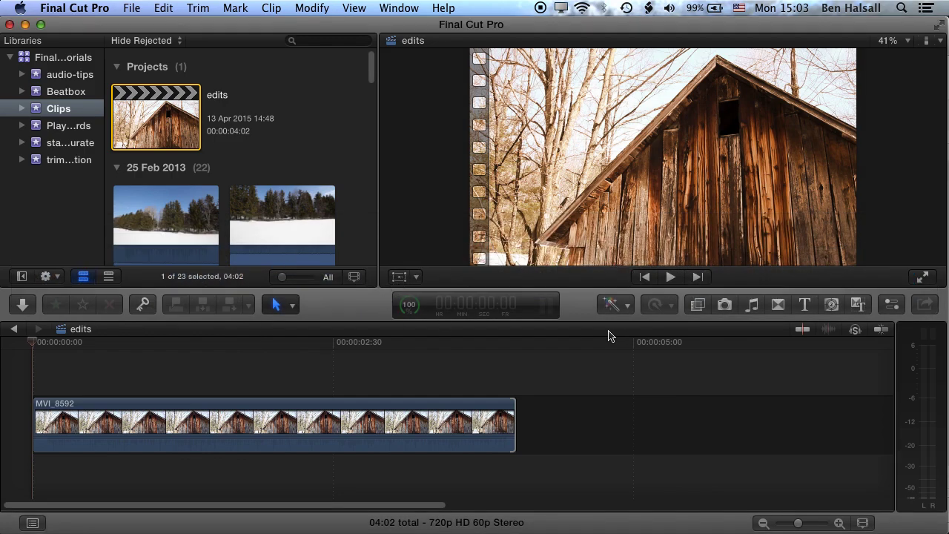
# Step: Find the Scrolling title template and place it above the MVI_8592 barn clip
pyautogui.click(806, 306)
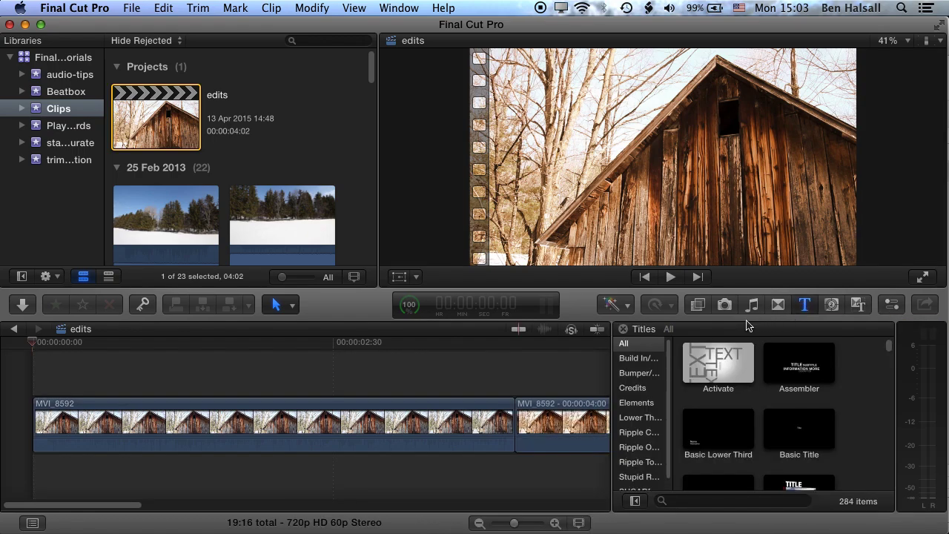
pyautogui.click(678, 500)
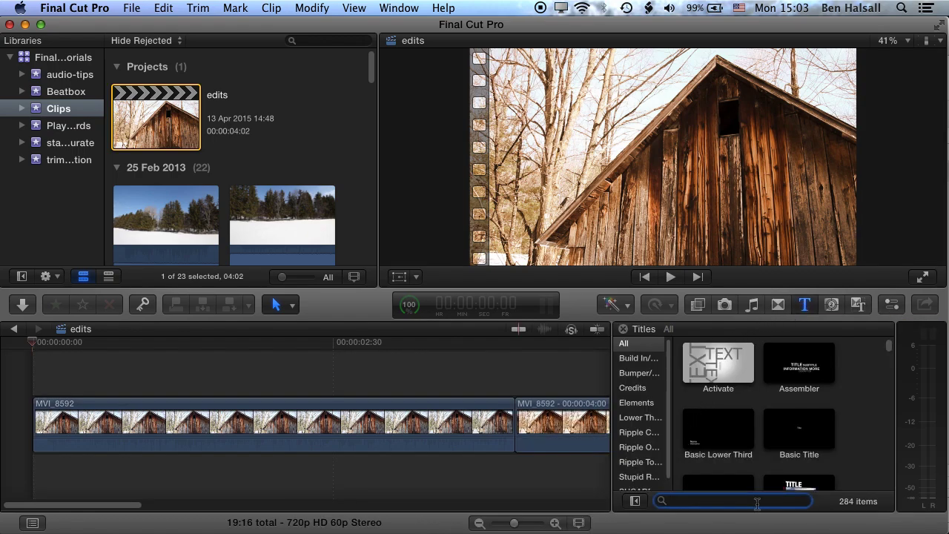
pyautogui.write('scroll')
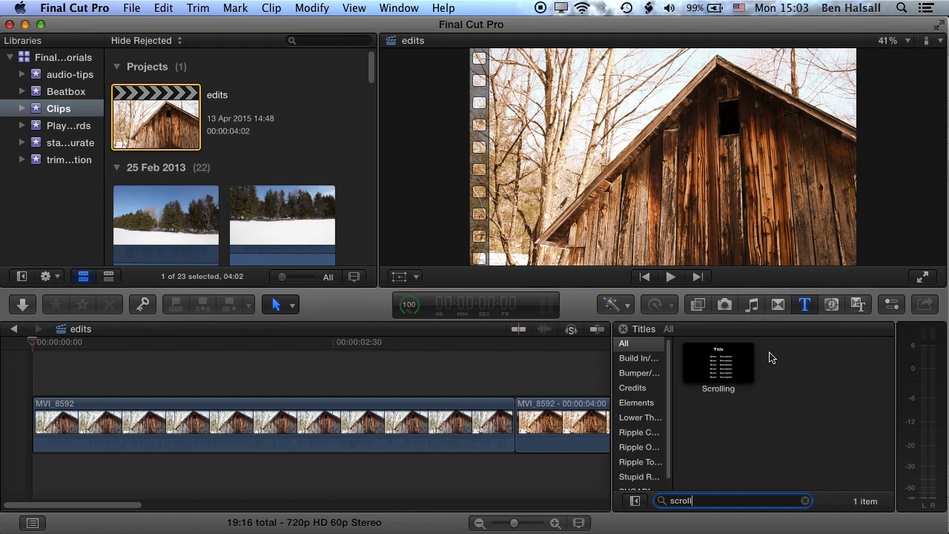
pyautogui.click(721, 369)
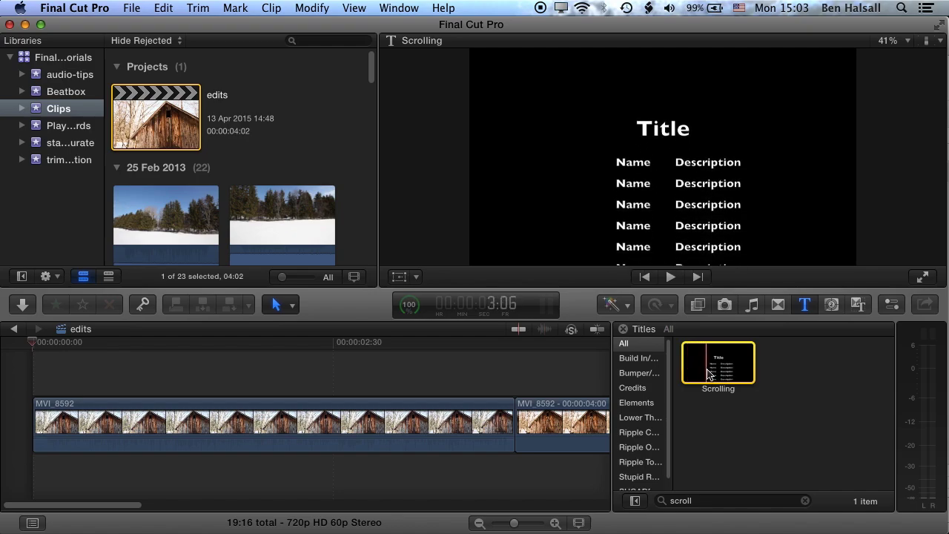
pyautogui.moveTo(740, 375); pyautogui.dragTo(29, 386)
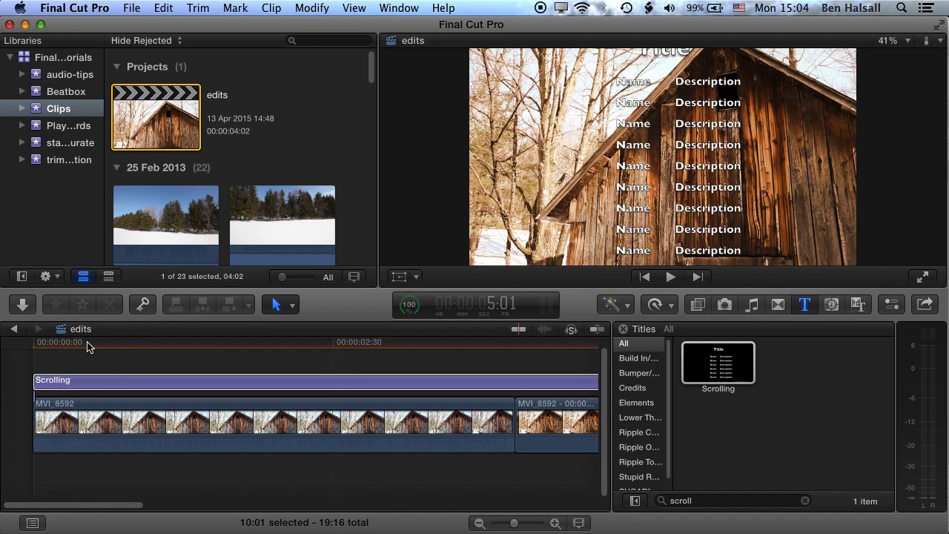
# Step: Play the Scrolling title from its start to preview the placeholder credits over the footage
pyautogui.click(20, 348)
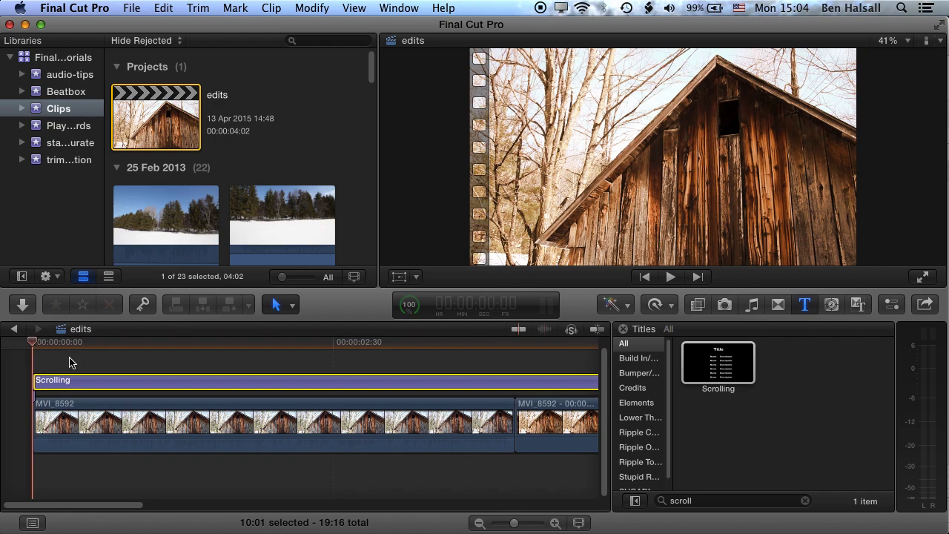
pyautogui.press('space')
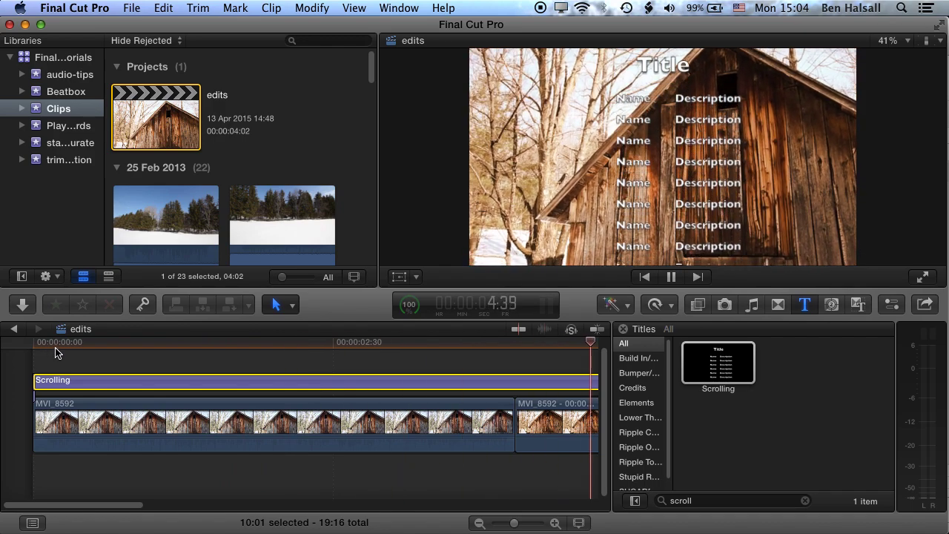
pyautogui.press('space')
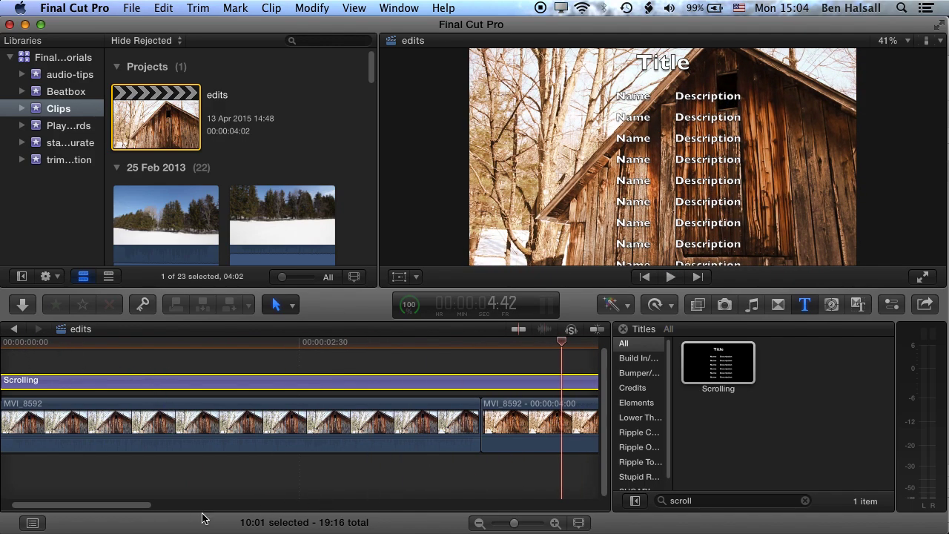
pyautogui.moveTo(142, 509); pyautogui.dragTo(99, 511)
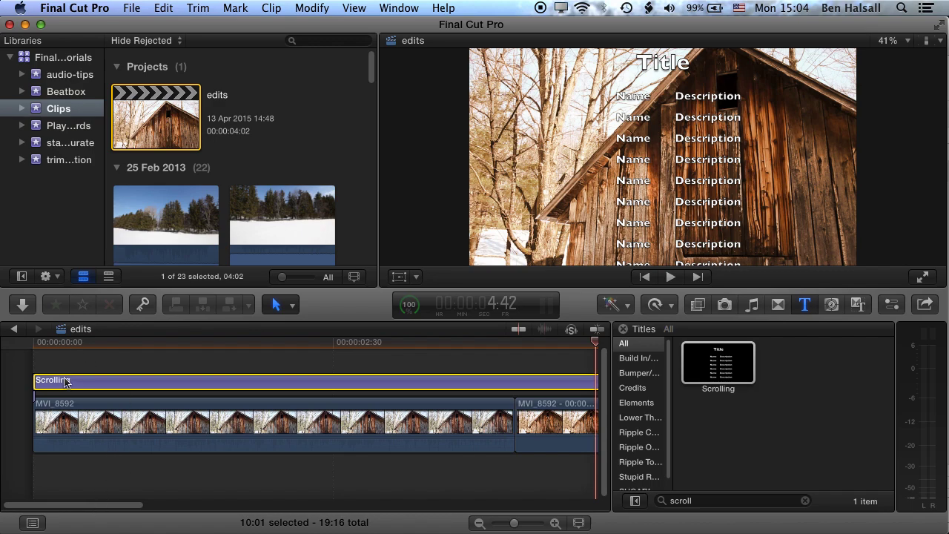
# Step: Replace the word 'Title' in the credits heading with 'Ariel' in the Viewer
pyautogui.click(687, 100)
pyautogui.doubleClick(693, 108)
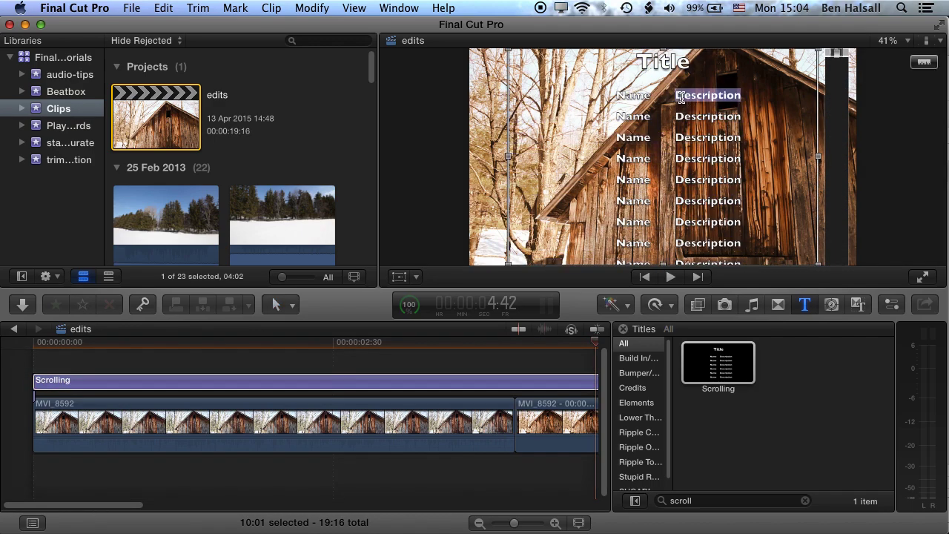
pyautogui.click(676, 94)
pyautogui.moveTo(676, 94); pyautogui.dragTo(741, 95)
pyautogui.click(637, 63)
pyautogui.doubleClick(678, 63)
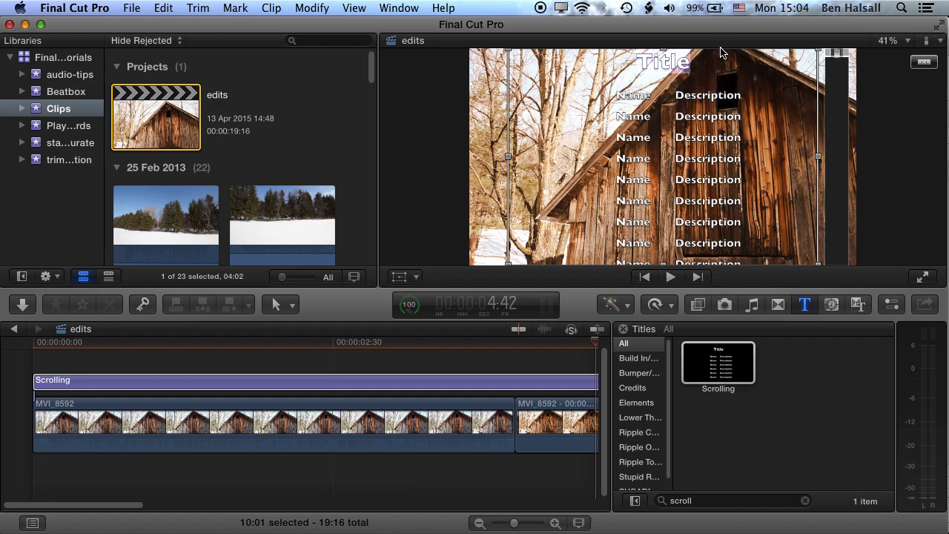
pyautogui.write('Ariel')
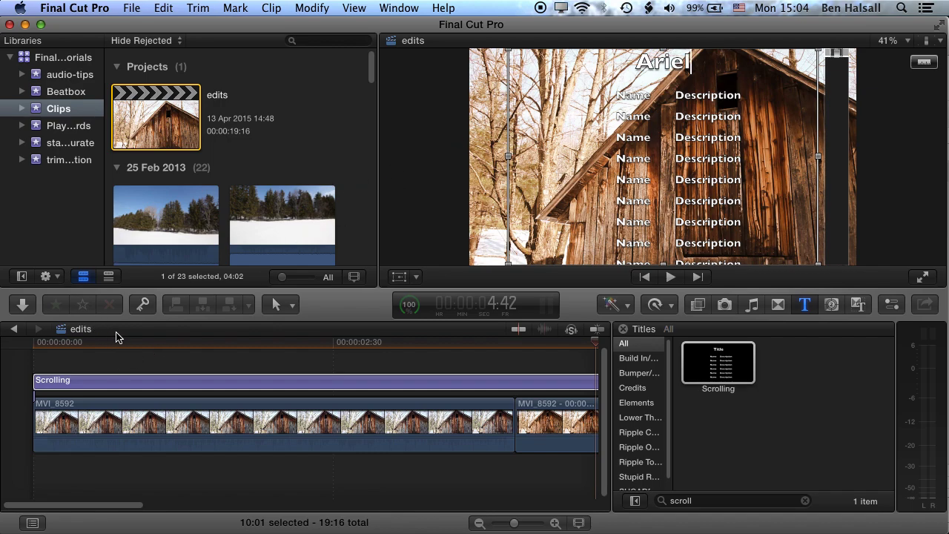
pyautogui.click(77, 383)
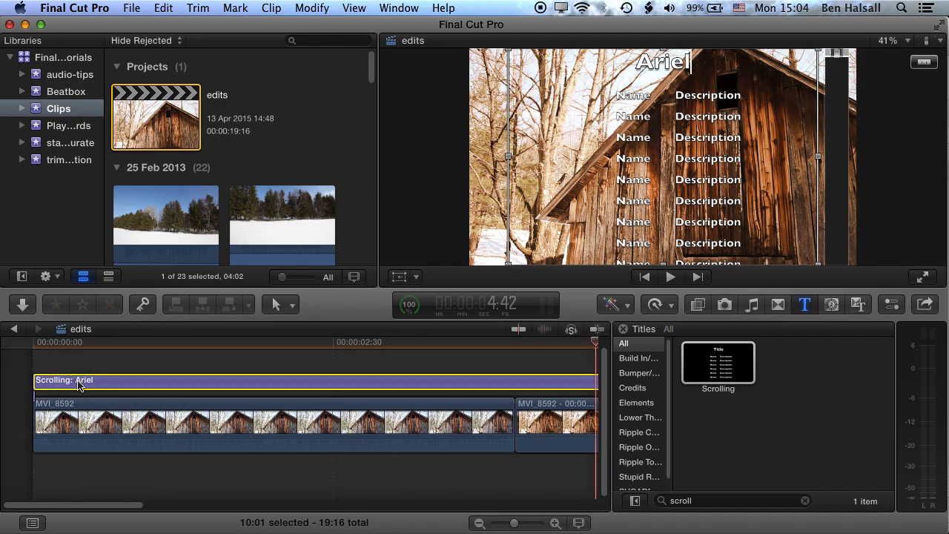
# Step: Show the title's Text inspector settings: Gill Sans Bold, size 110, line spacing -40
pyautogui.click(397, 7)
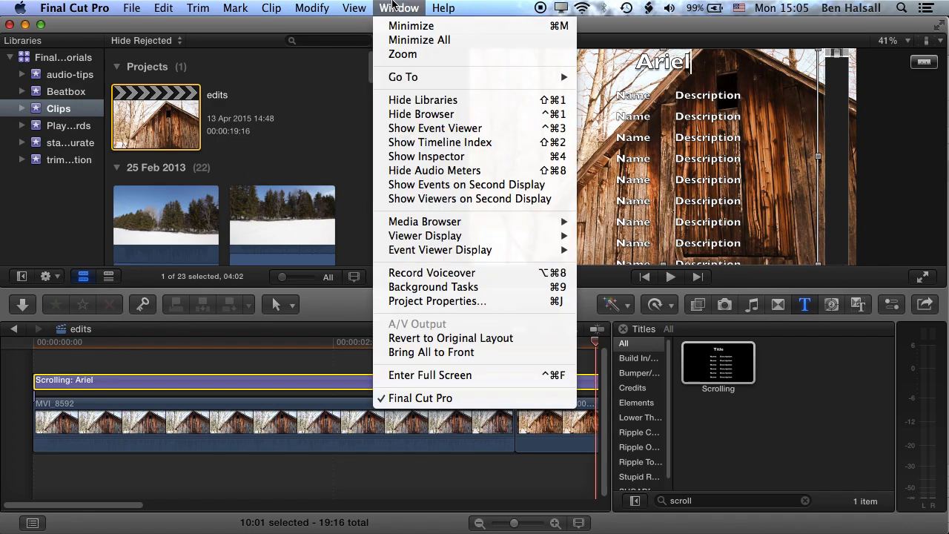
pyautogui.click(404, 157)
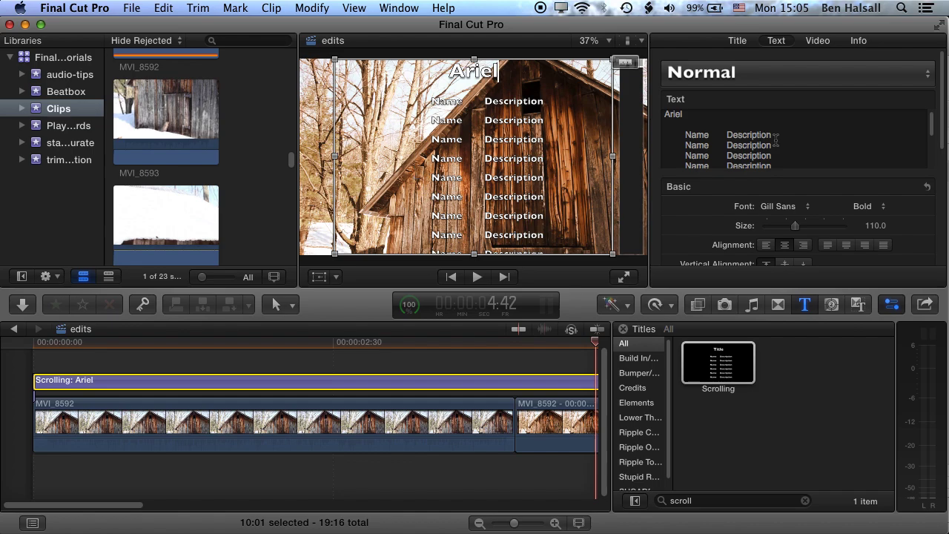
pyautogui.click(738, 41)
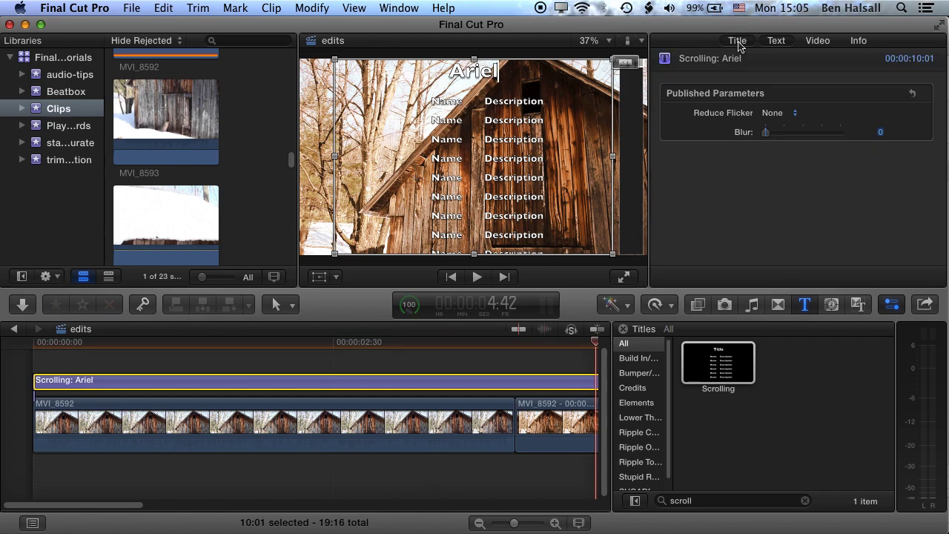
pyautogui.click(818, 42)
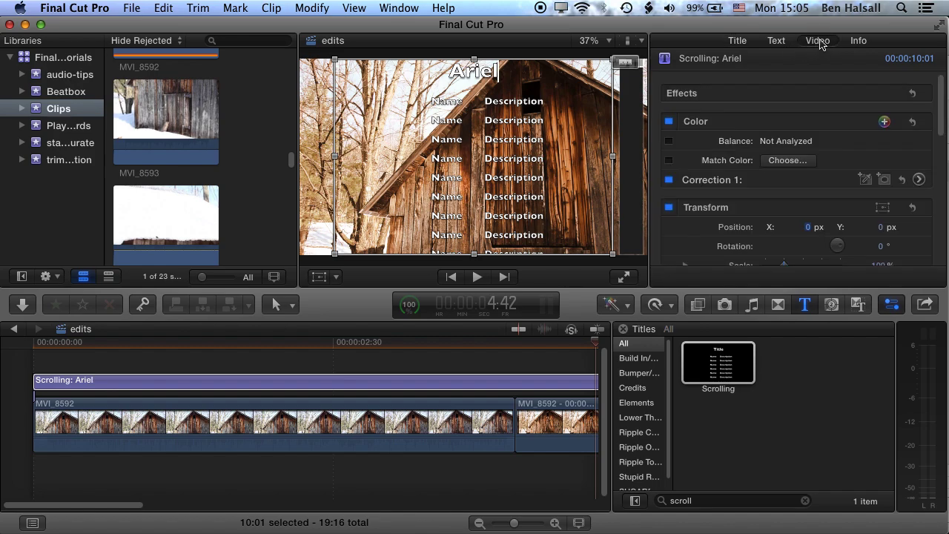
pyautogui.click(775, 41)
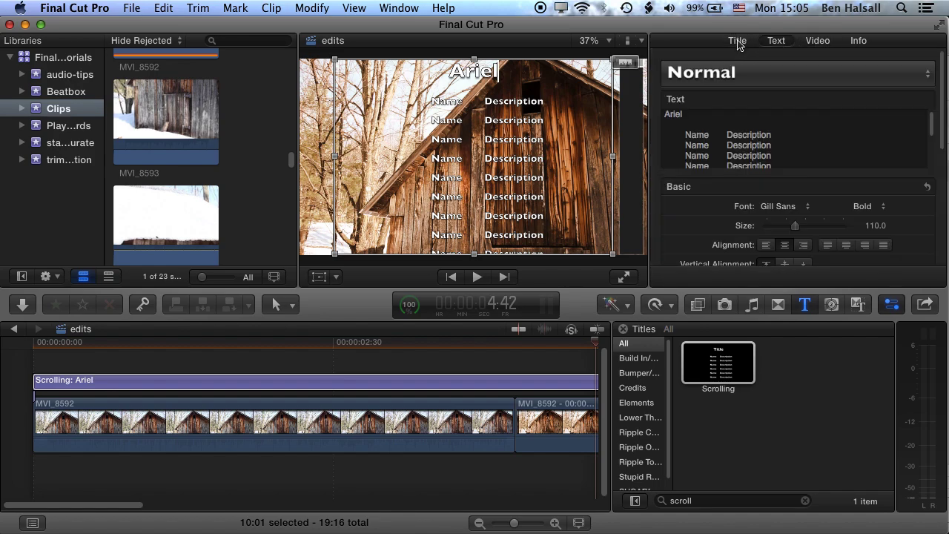
pyautogui.click(737, 42)
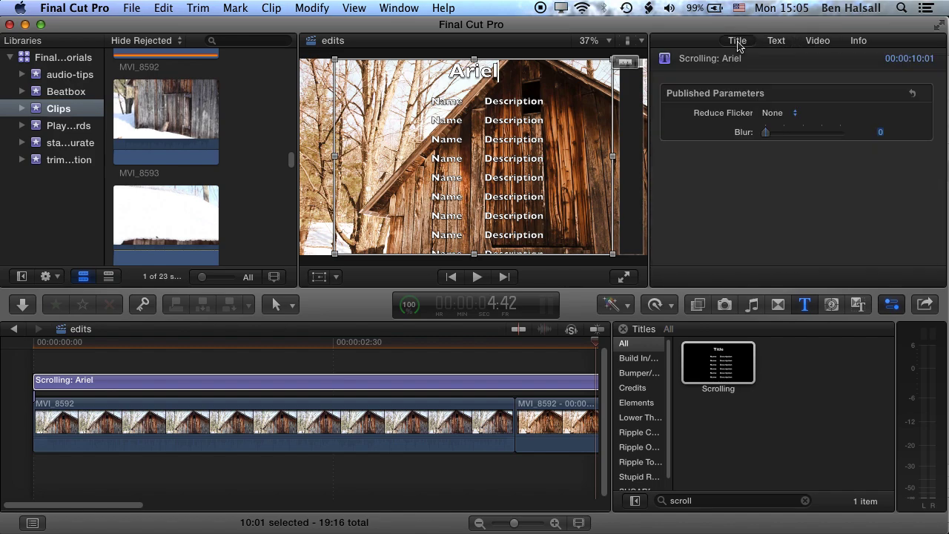
pyautogui.click(778, 43)
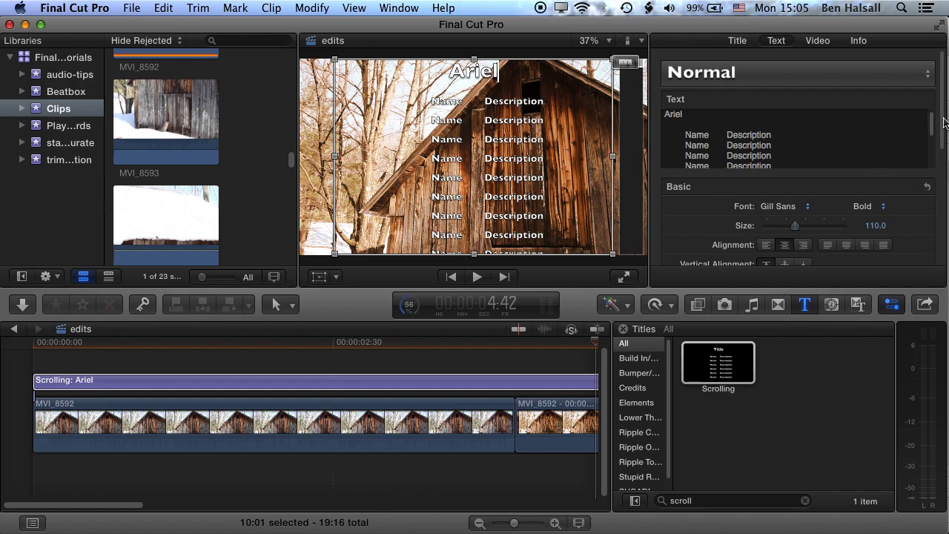
pyautogui.moveTo(941, 121); pyautogui.dragTo(935, 187)
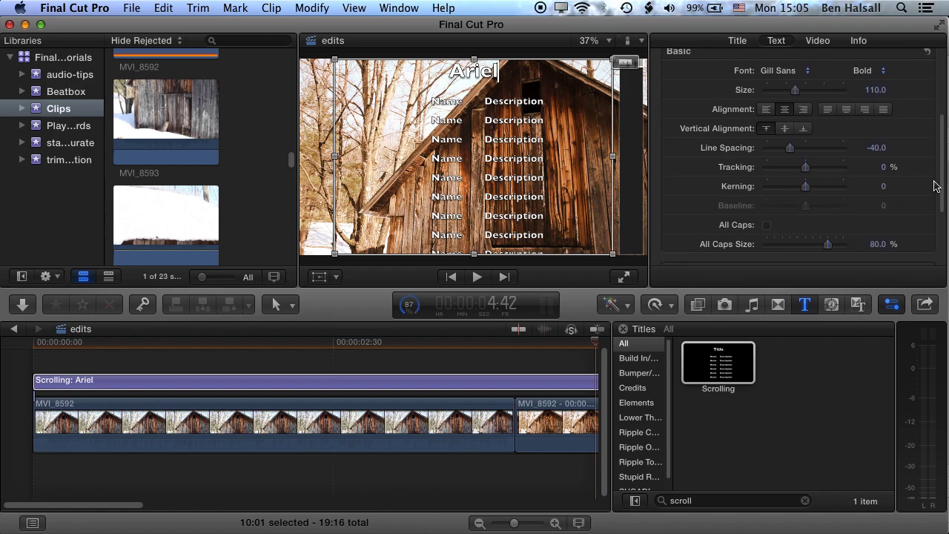
pyautogui.moveTo(936, 186)
pyautogui.mouseDown()
pyautogui.moveTo(937, 195)
pyautogui.moveTo(933, 170)
pyautogui.mouseUp()
pyautogui.scroll(5, 933, 170)
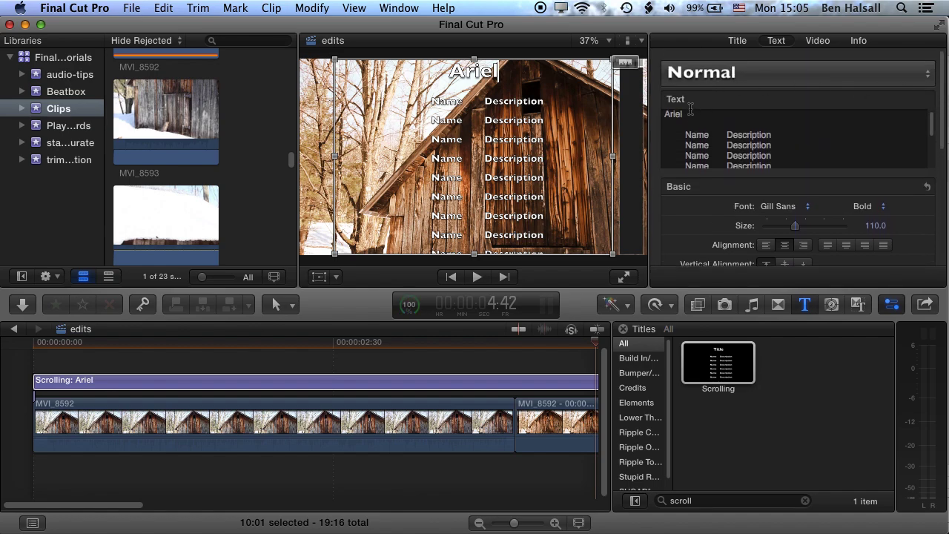
# Step: Paste the copied cast list over the Name/Description placeholder lines and scrub to check it
pyautogui.moveTo(685, 134); pyautogui.dragTo(754, 190)
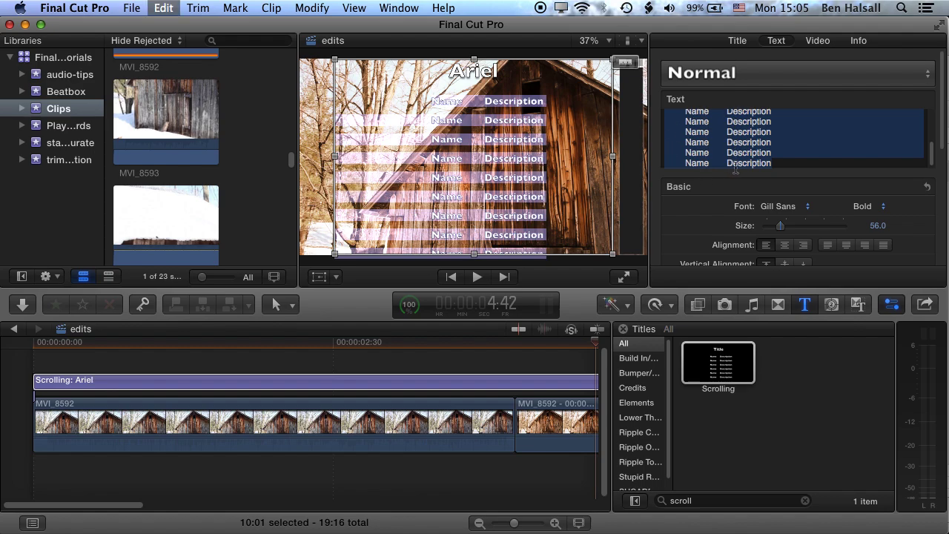
pyautogui.press('super+v')
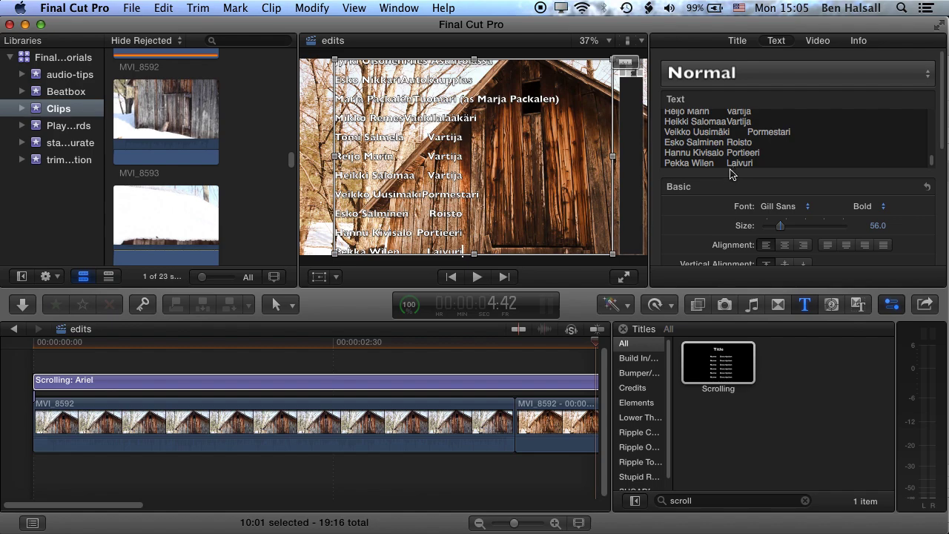
pyautogui.click(221, 345)
pyautogui.moveTo(222, 347); pyautogui.dragTo(258, 342)
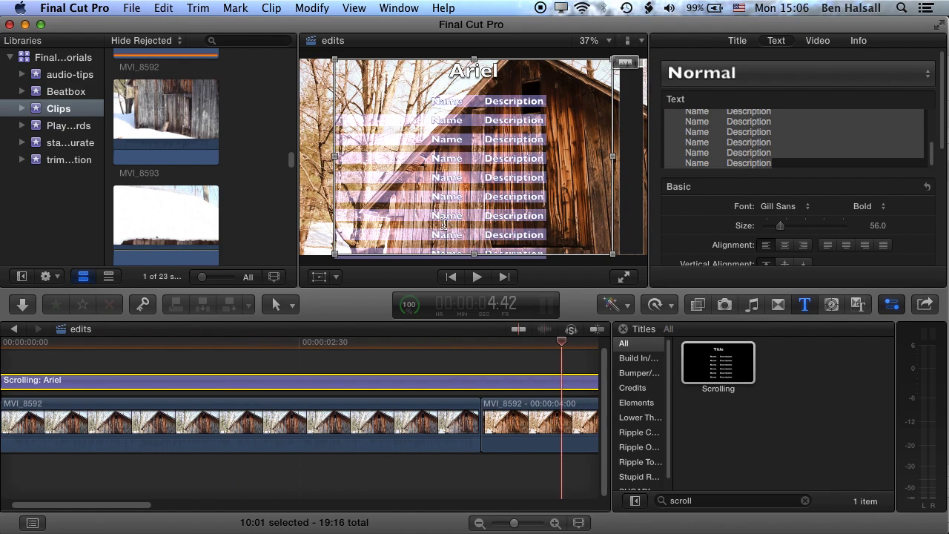
# Step: Play the Ariel credits from mid-title, then switch to the cast spreadsheet in Safari
pyautogui.click(275, 358)
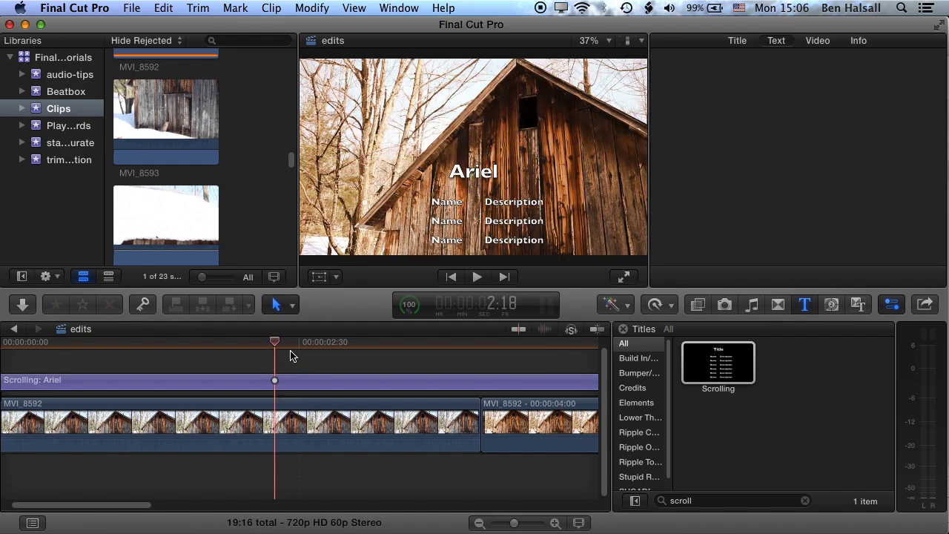
pyautogui.press('space')
pyautogui.press('space')
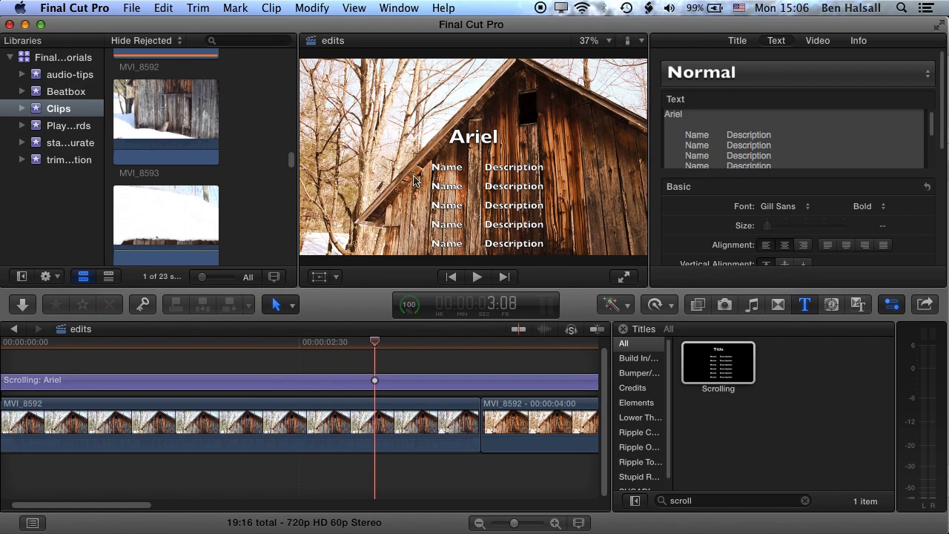
pyautogui.click(688, 135)
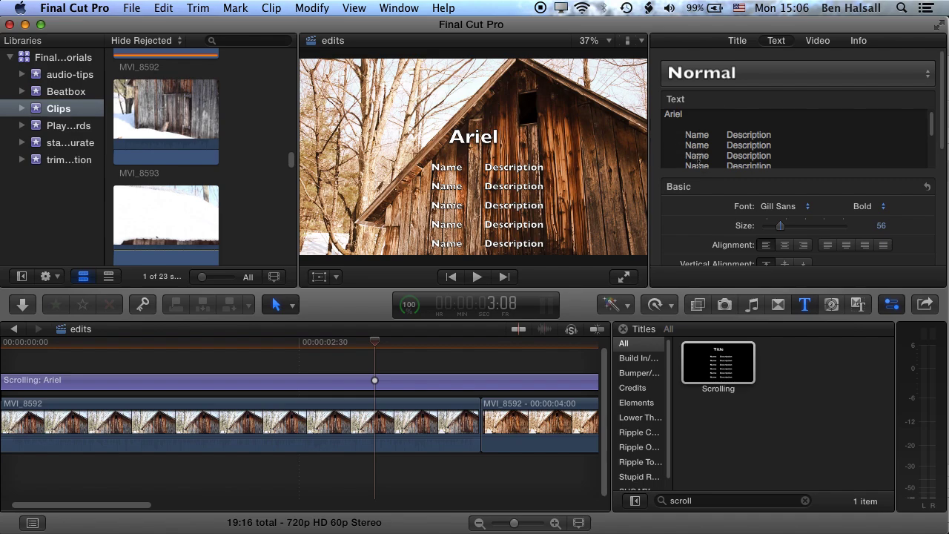
pyautogui.press('super+Tab')
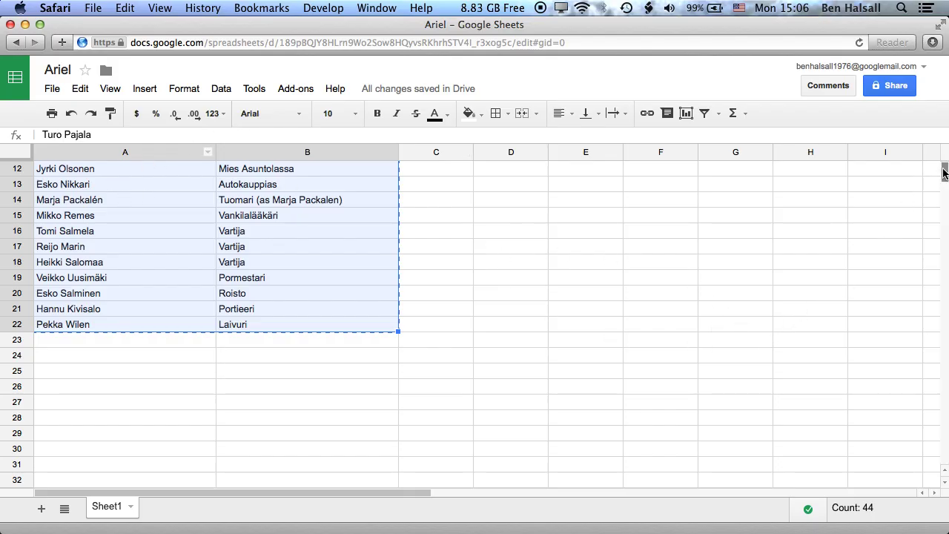
# Step: Cut columns A:B and paste them at column B, leaving column A empty
pyautogui.moveTo(945, 173); pyautogui.dragTo(945, 163)
pyautogui.click(124, 154)
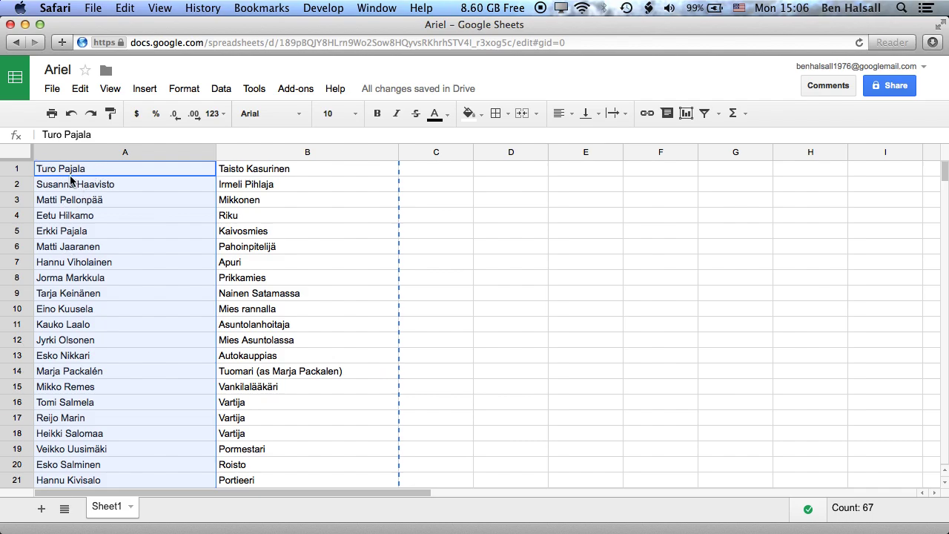
pyautogui.click(276, 156)
pyautogui.click(136, 157)
pyautogui.keyDown('shift'); pyautogui.click(295, 155); pyautogui.keyUp('shift')
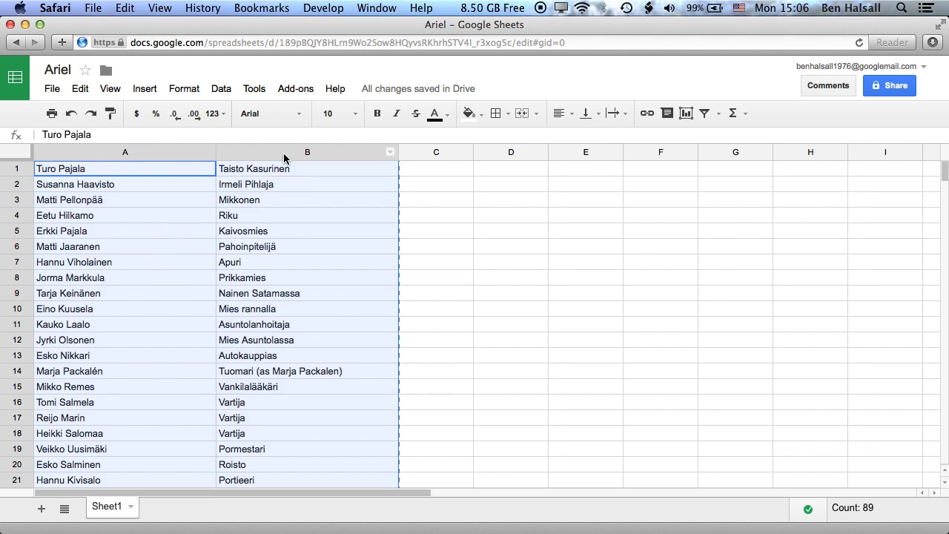
pyautogui.click(442, 192)
pyautogui.click(330, 152)
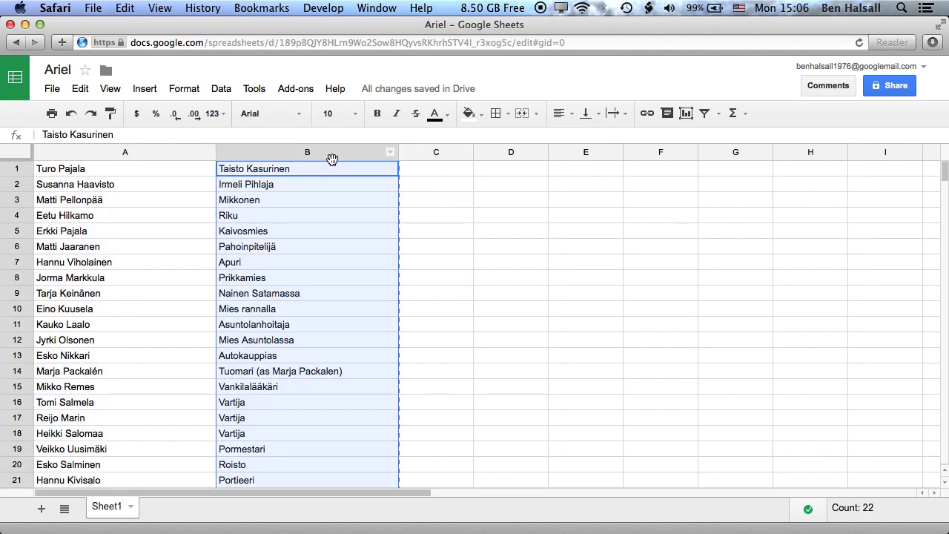
pyautogui.hotkey('ctrl', 'v')
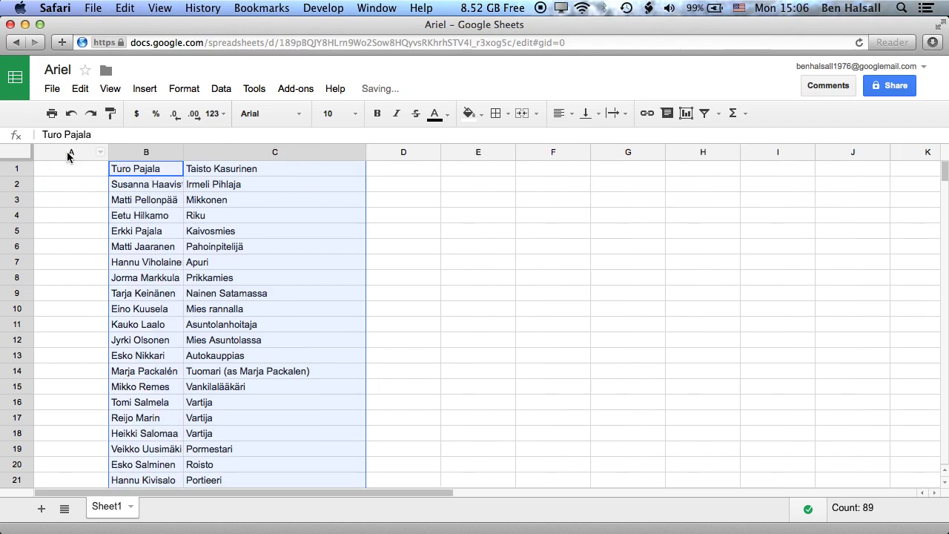
# Step: Copy the block from empty column A through C22, then return to Final Cut Pro
pyautogui.click(68, 154)
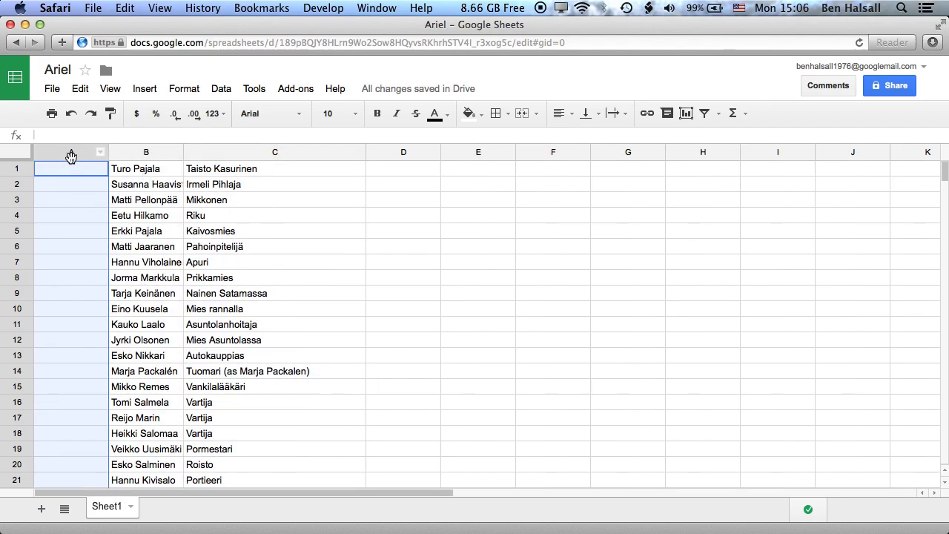
pyautogui.scroll(-2, 735, 216)
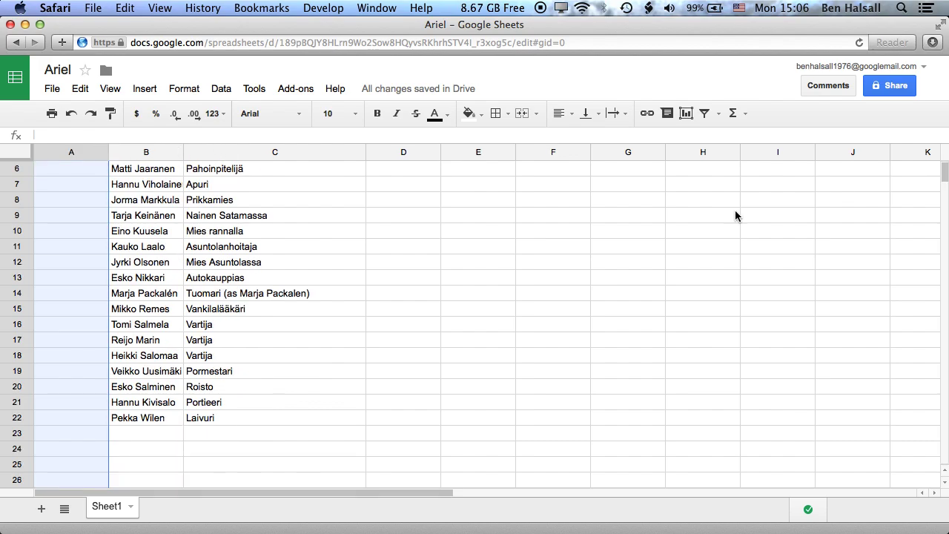
pyautogui.keyDown('shift'); pyautogui.click(267, 420); pyautogui.keyUp('shift')
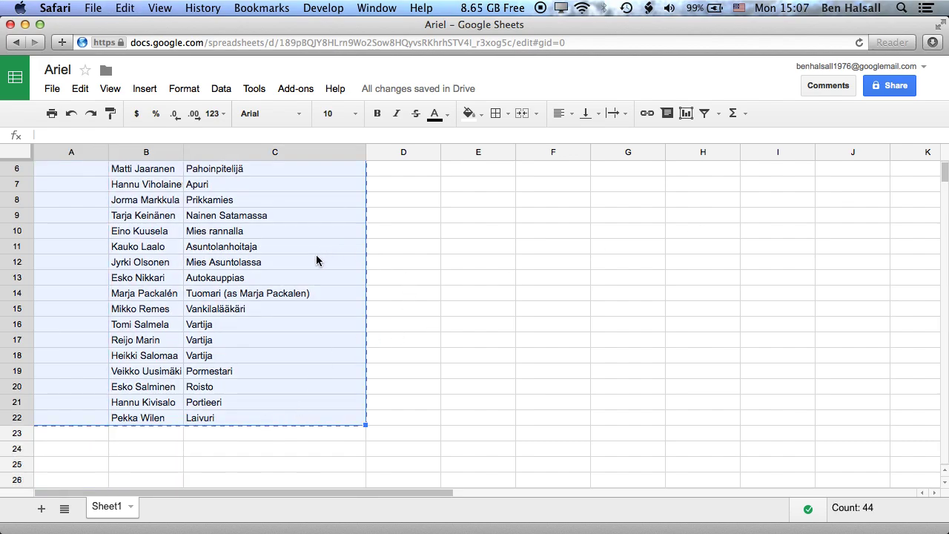
pyautogui.press('super+Tab')
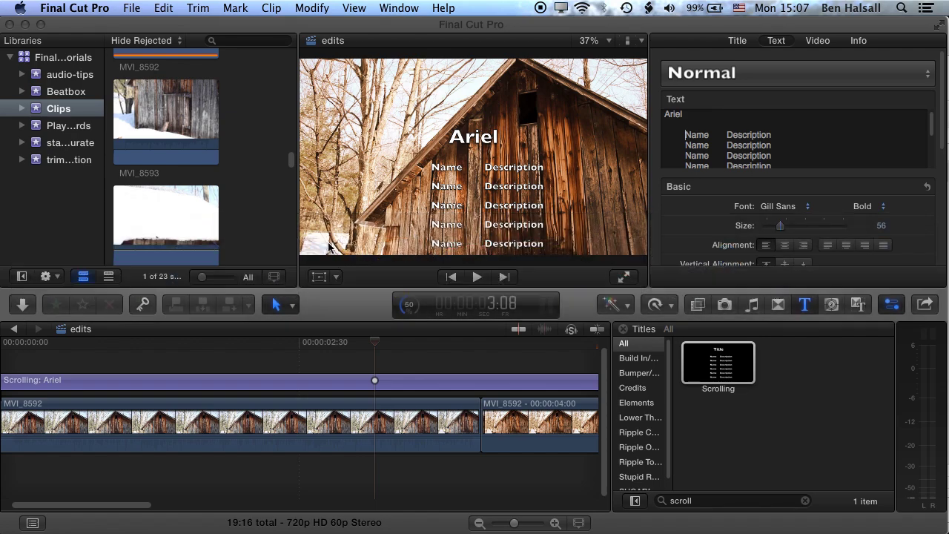
# Step: Paste the re-copied cast list over the placeholder rows in the Text field and review it
pyautogui.doubleClick(687, 133)
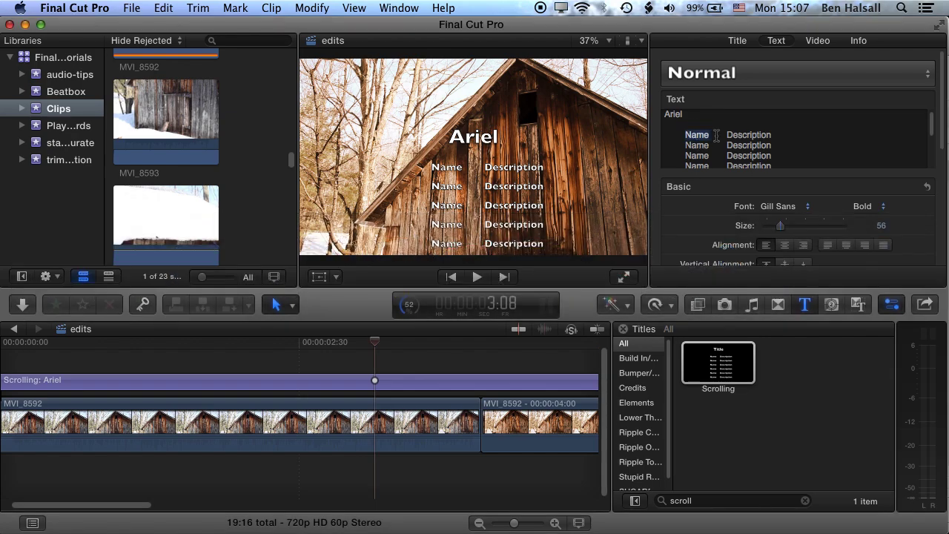
pyautogui.moveTo(664, 134); pyautogui.dragTo(733, 191)
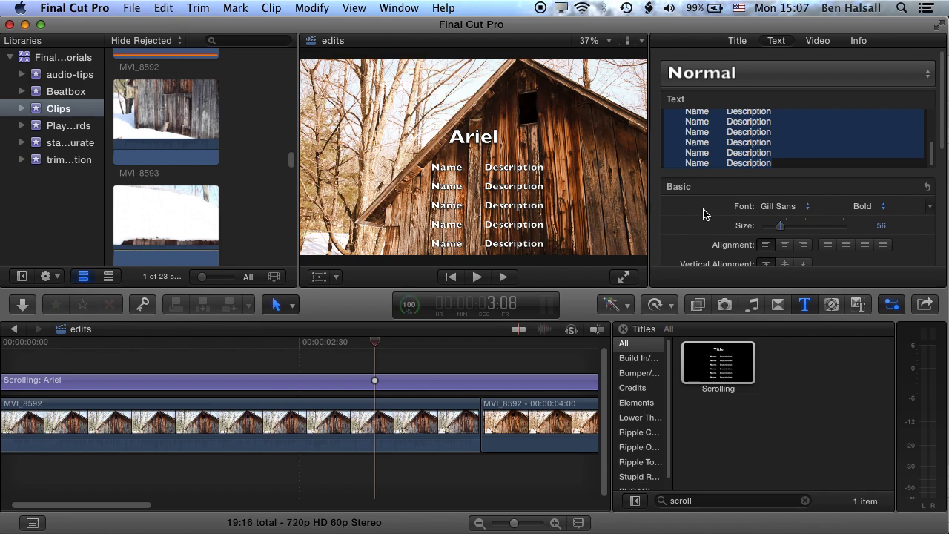
pyautogui.press('super+v')
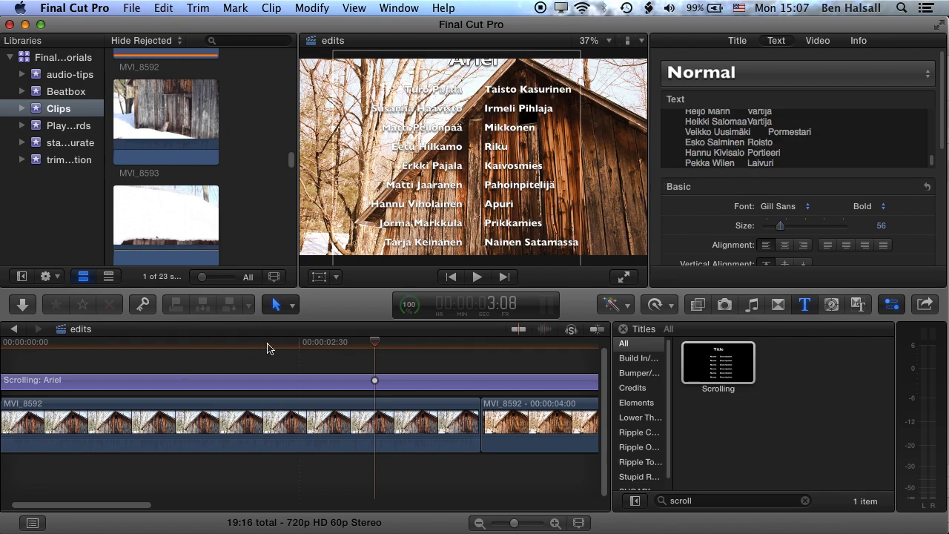
pyautogui.moveTo(220, 346); pyautogui.dragTo(597, 352)
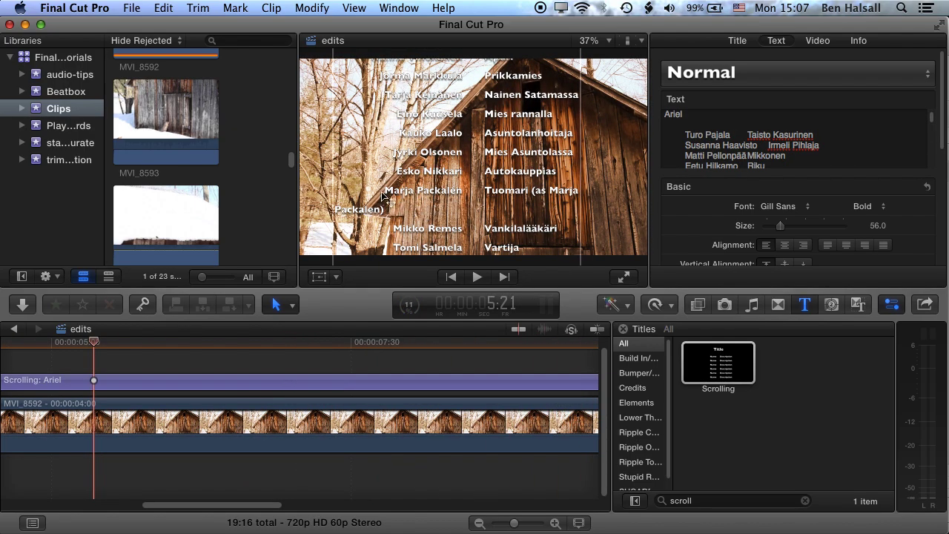
# Step: Move the '(as …)' note after Tuomari onto its own tab-aligned line in the character column
pyautogui.click(530, 197)
pyautogui.doubleClick(535, 197)
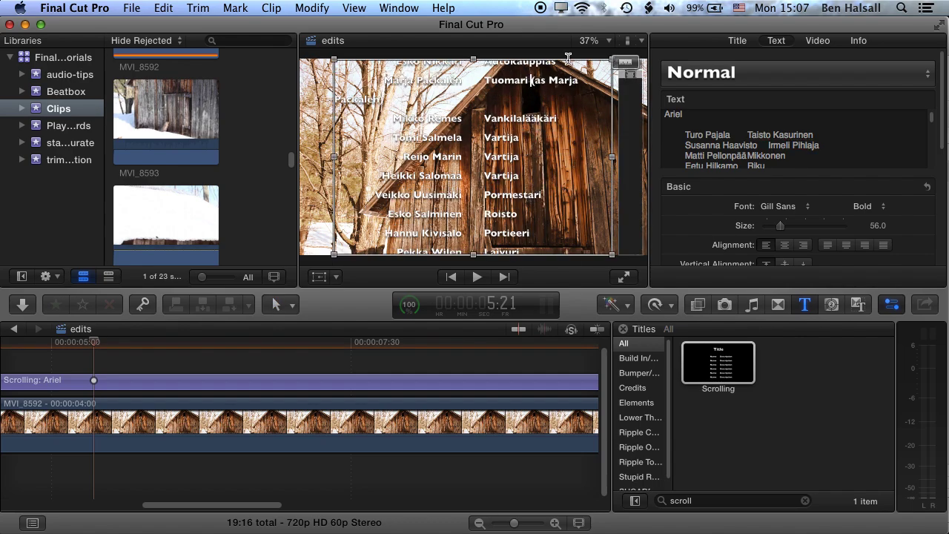
pyautogui.press('BackSpace')
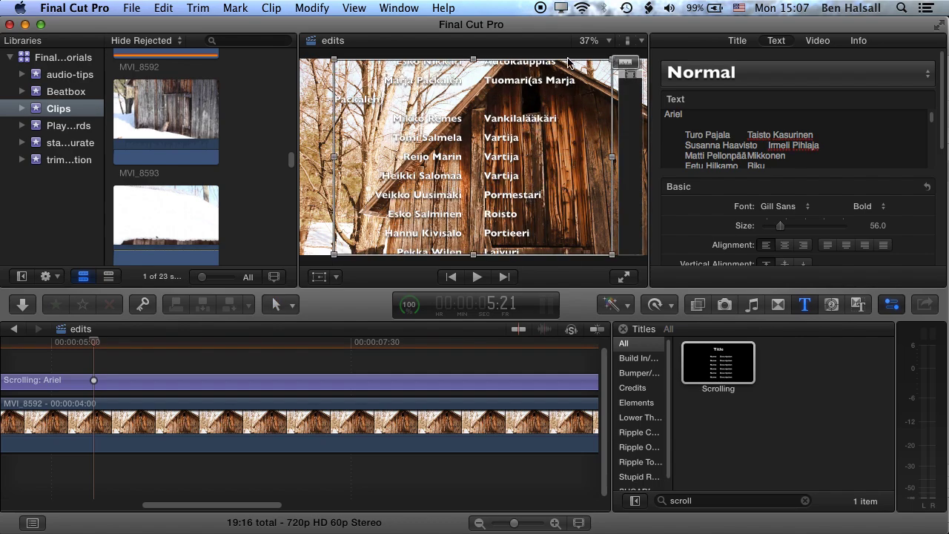
pyautogui.press('Return')
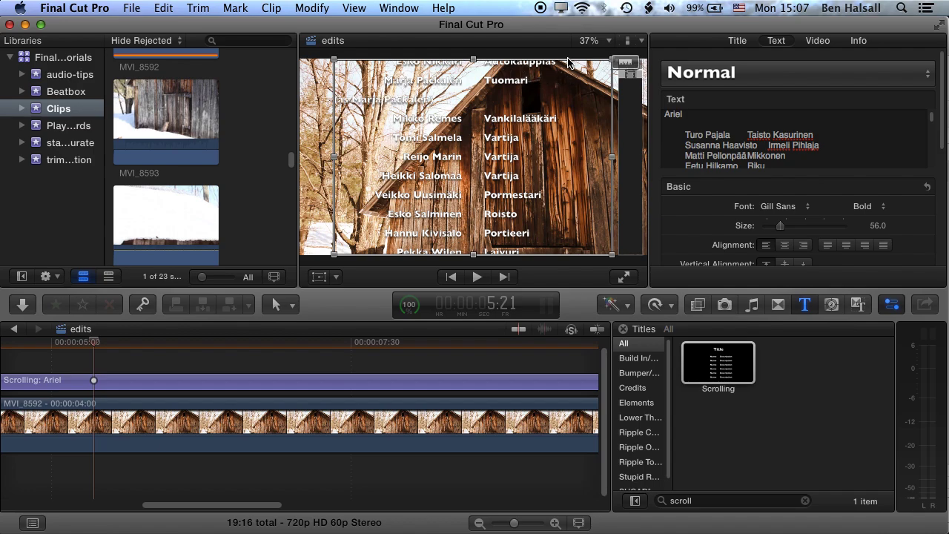
pyautogui.press('Tab')
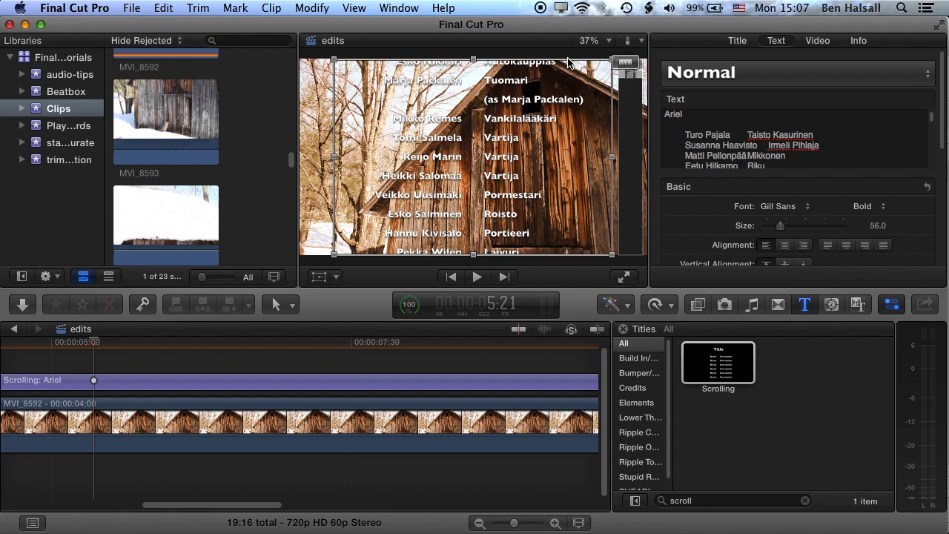
# Step: Lower the later MVI_8592 barn clip's opacity to about 11.86%
pyautogui.click(304, 426)
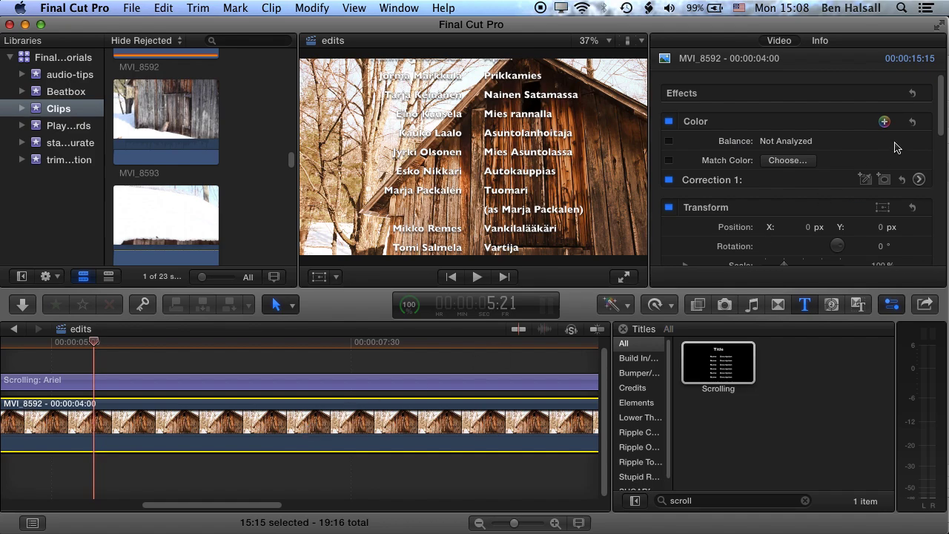
pyautogui.scroll(-10, 939, 104)
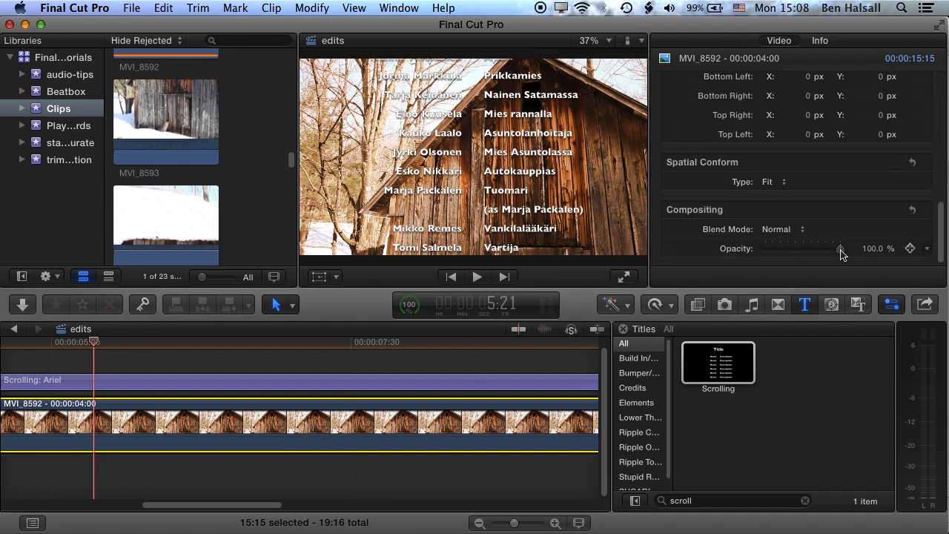
pyautogui.moveTo(842, 254); pyautogui.dragTo(774, 252)
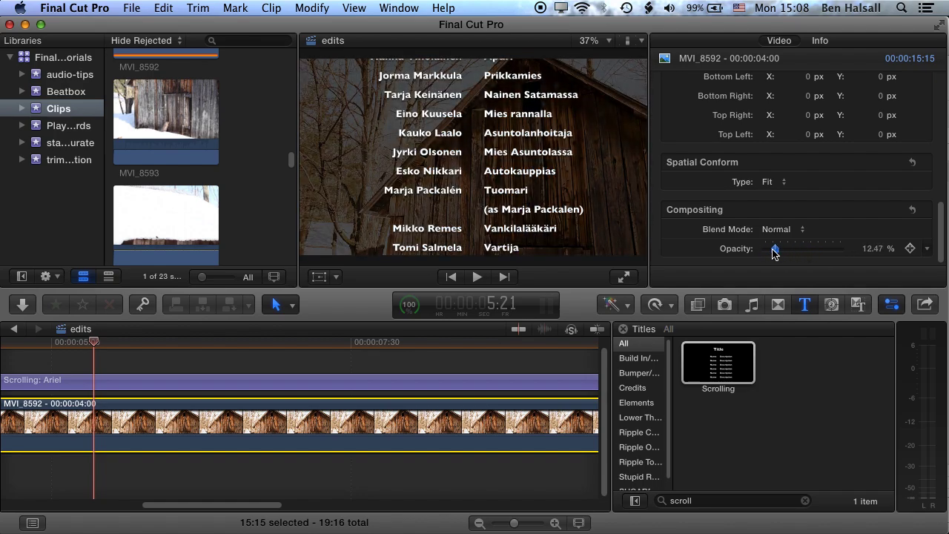
# Step: Dim the first MVI_8592 barn clip to about 23.16% opacity
pyautogui.moveTo(206, 511); pyautogui.dragTo(66, 511)
pyautogui.click(195, 433)
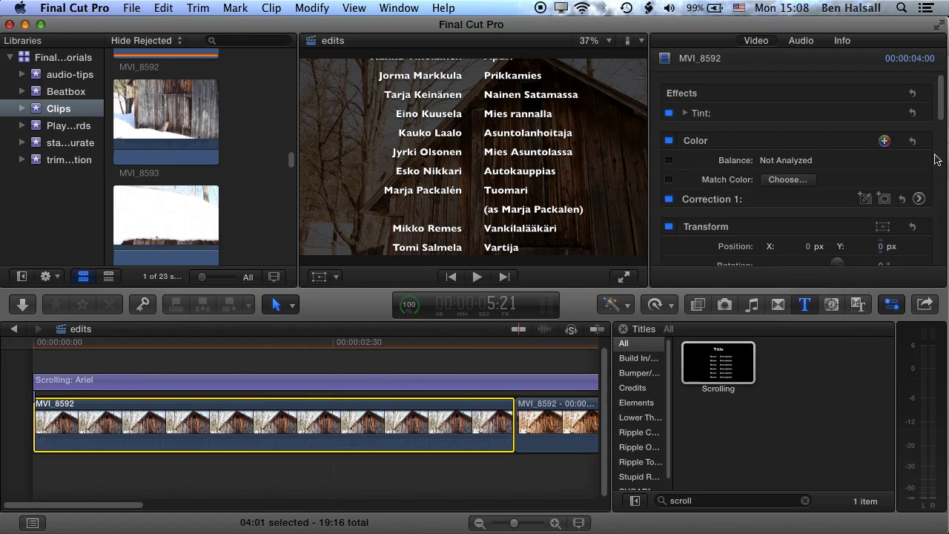
pyautogui.scroll(-5, 788, 256)
pyautogui.moveTo(803, 248); pyautogui.dragTo(783, 249)
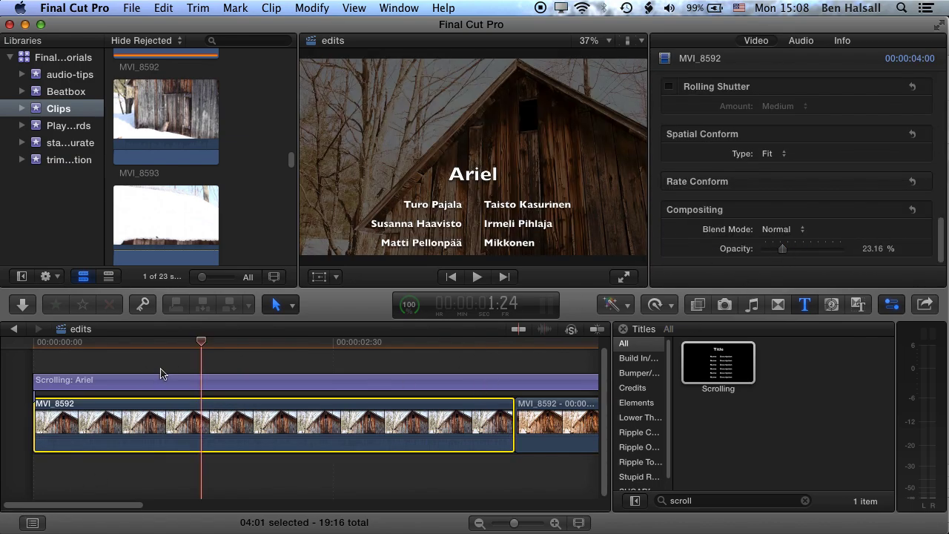
# Step: Play the Ariel credits from 00:00:00 over the dimmed barn footage, then fit the project to the timeline
pyautogui.moveTo(207, 343); pyautogui.dragTo(32, 347)
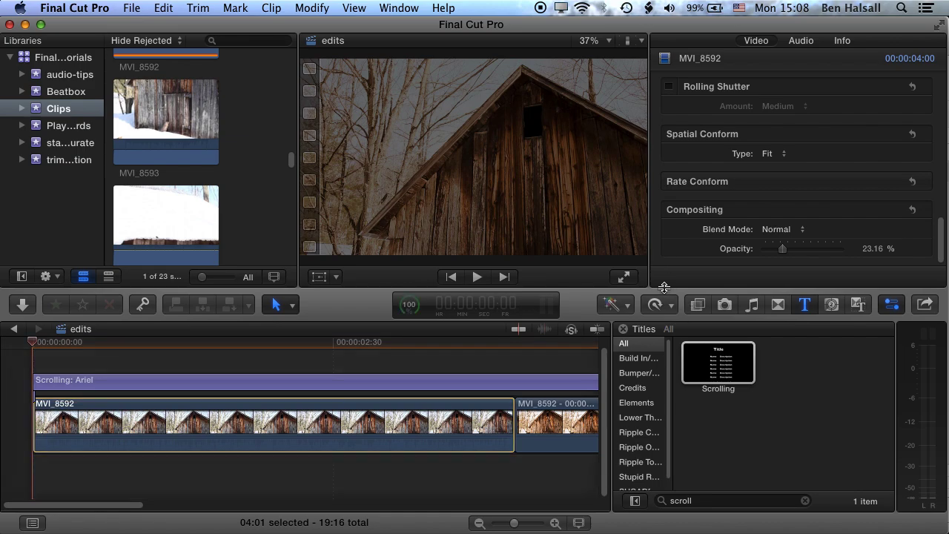
pyautogui.press('space')
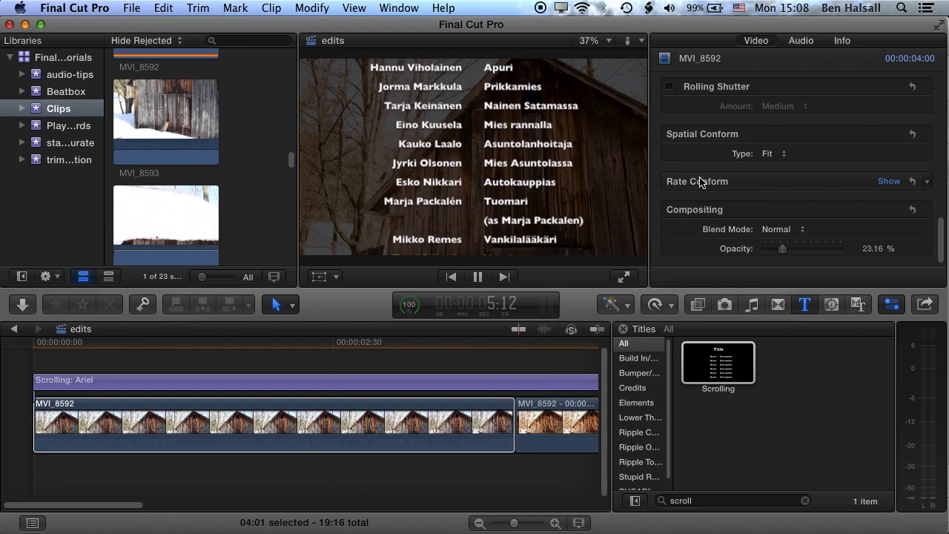
pyautogui.press('space')
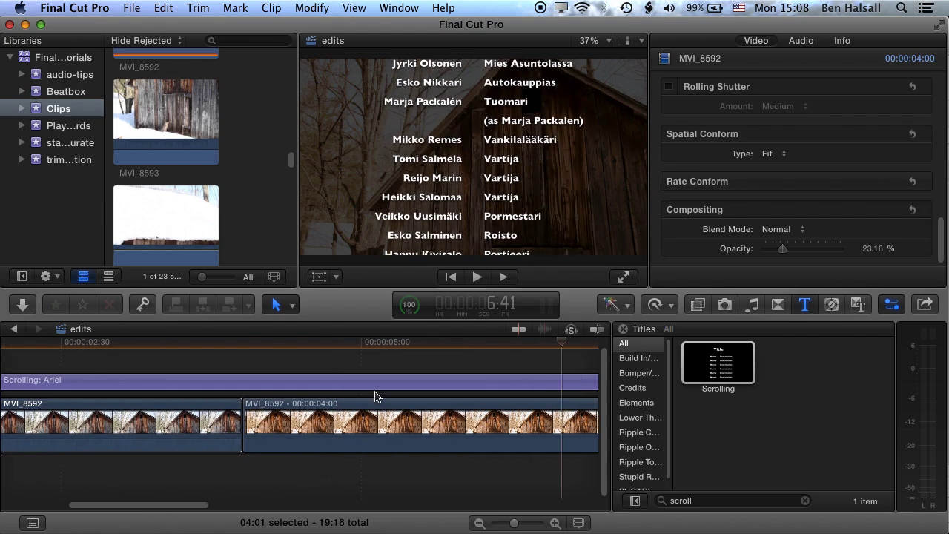
pyautogui.hotkey('shift', 'z')
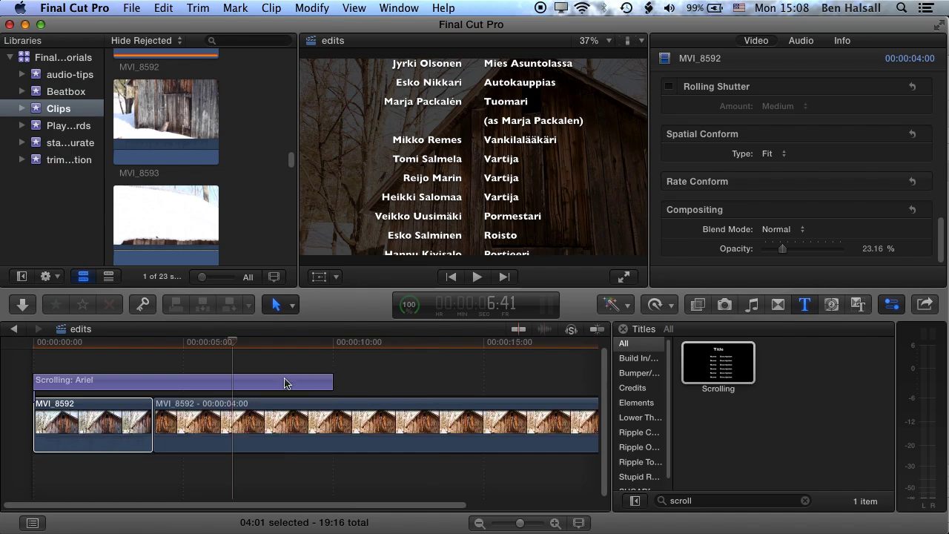
# Step: Stretch the Scrolling: Ariel title about 9 seconds so it ends with the second barn clip
pyautogui.moveTo(293, 343); pyautogui.dragTo(130, 343)
pyautogui.press('space')
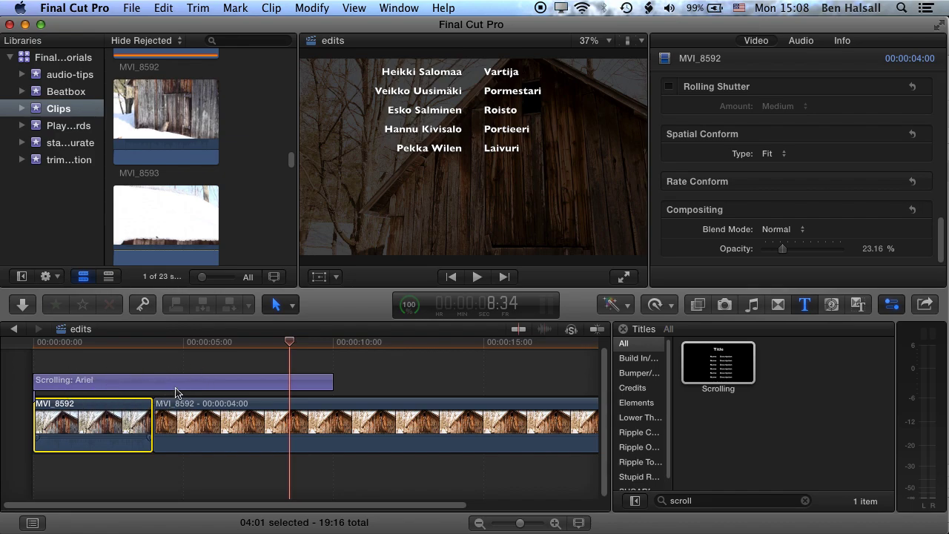
pyautogui.moveTo(272, 507); pyautogui.dragTo(304, 495)
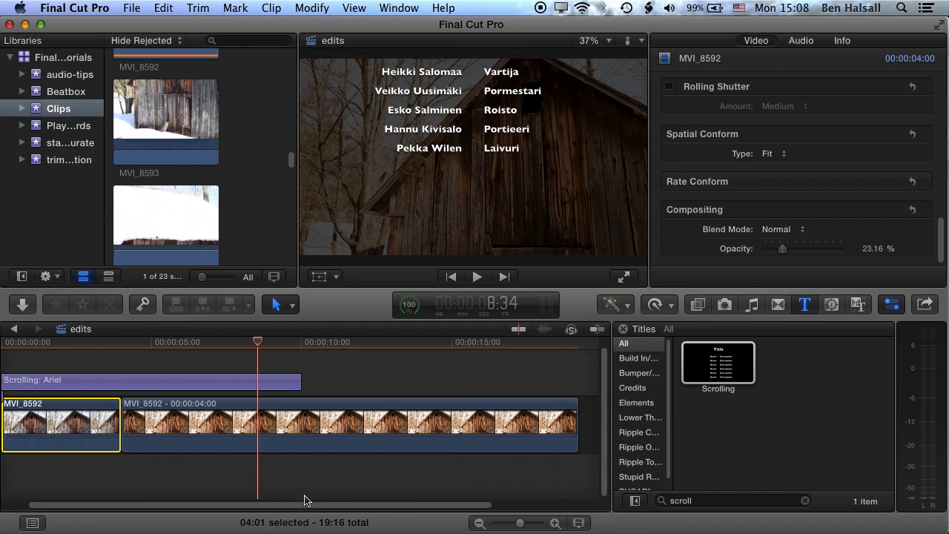
pyautogui.moveTo(300, 379); pyautogui.dragTo(575, 381)
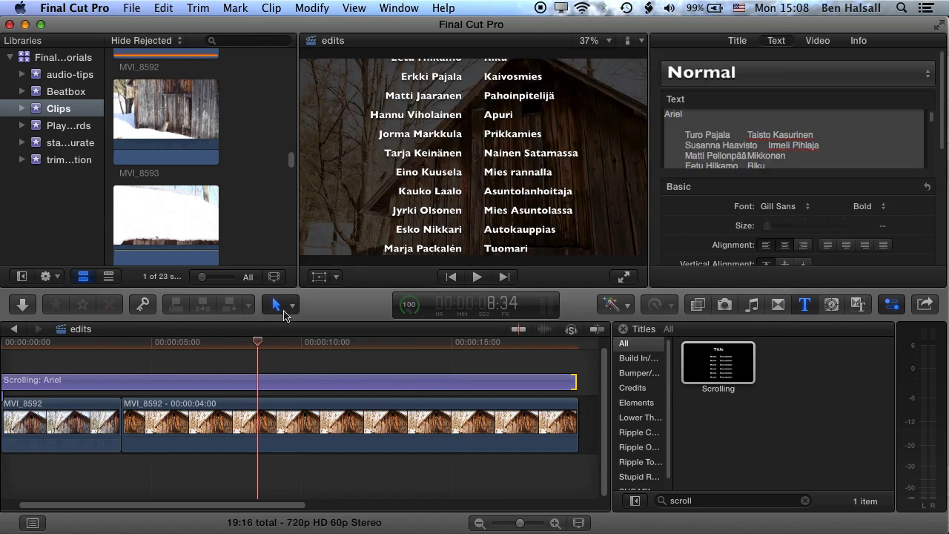
pyautogui.moveTo(256, 506); pyautogui.dragTo(206, 507)
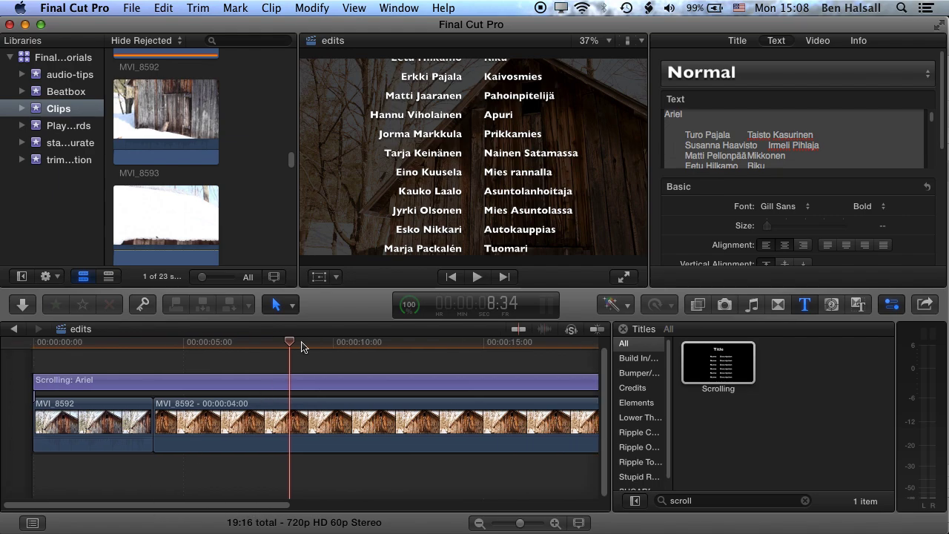
pyautogui.moveTo(303, 341); pyautogui.dragTo(2, 342)
# Step: Play the lengthened Ariel credits from the start to check the slower roll
pyautogui.press('space')
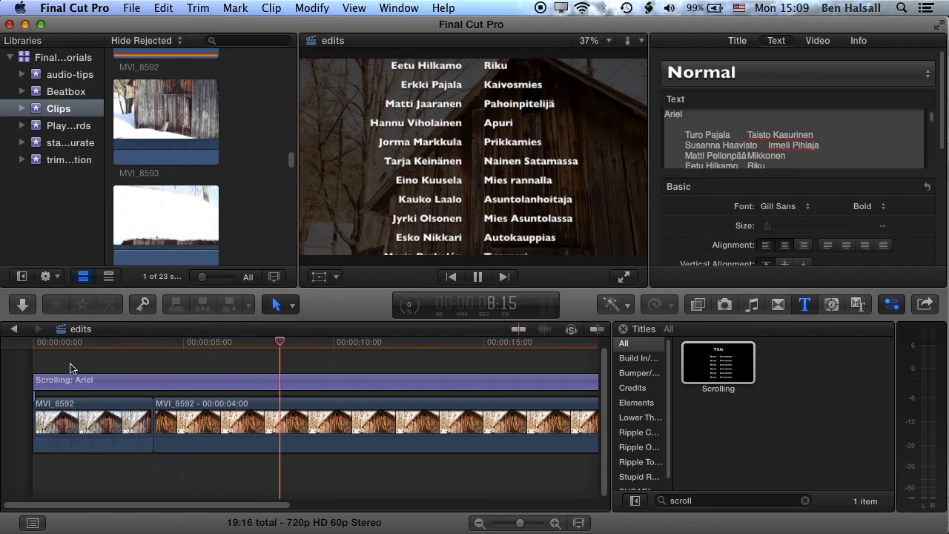
pyautogui.press('space')
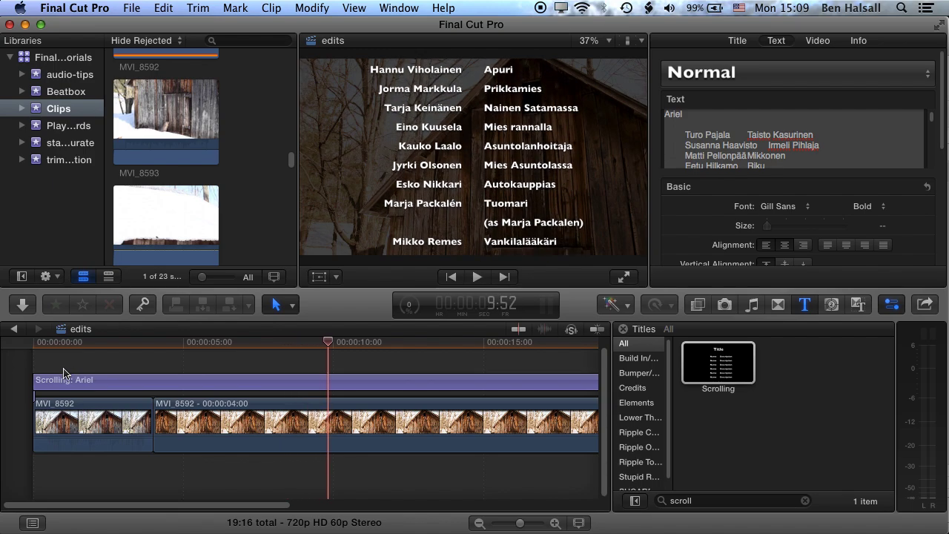